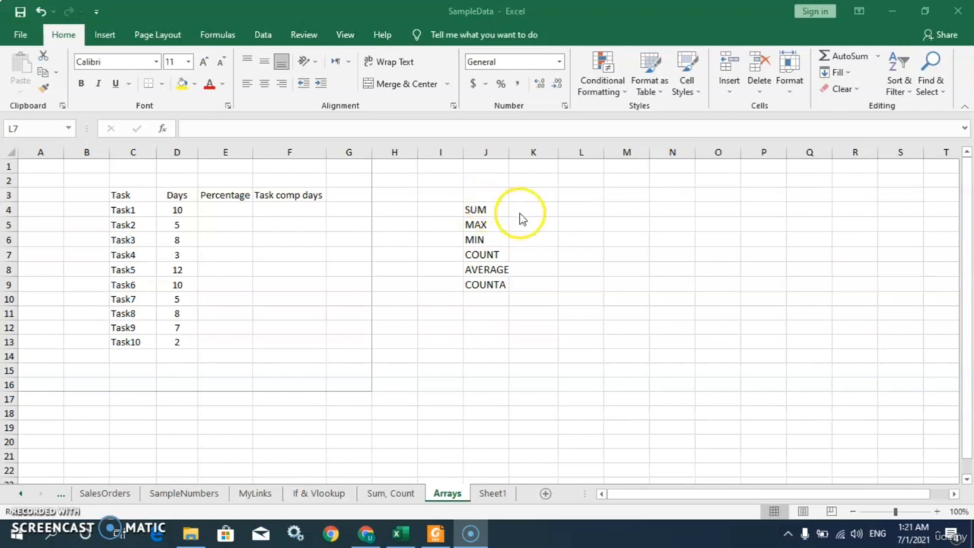
pyautogui.click(475, 207)
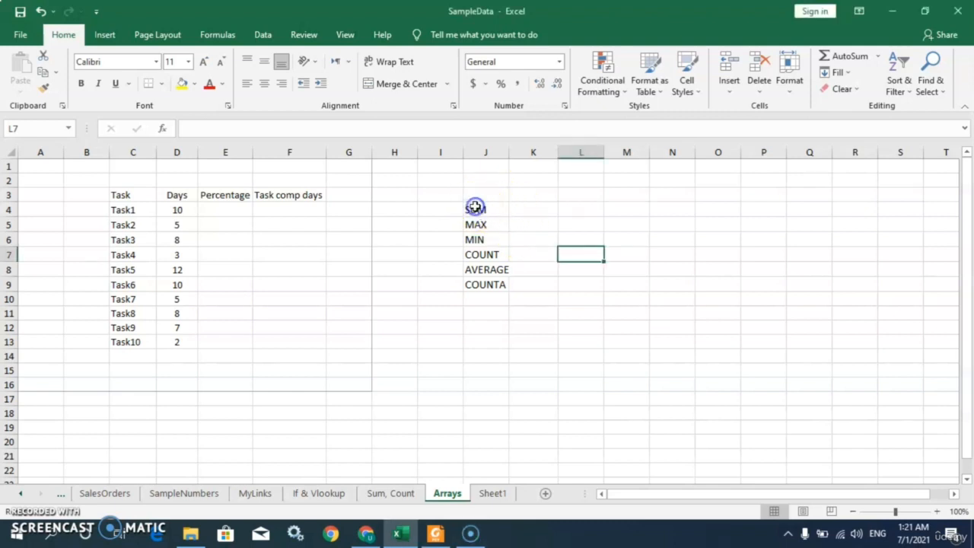
pyautogui.moveTo(469, 207); pyautogui.dragTo(468, 311)
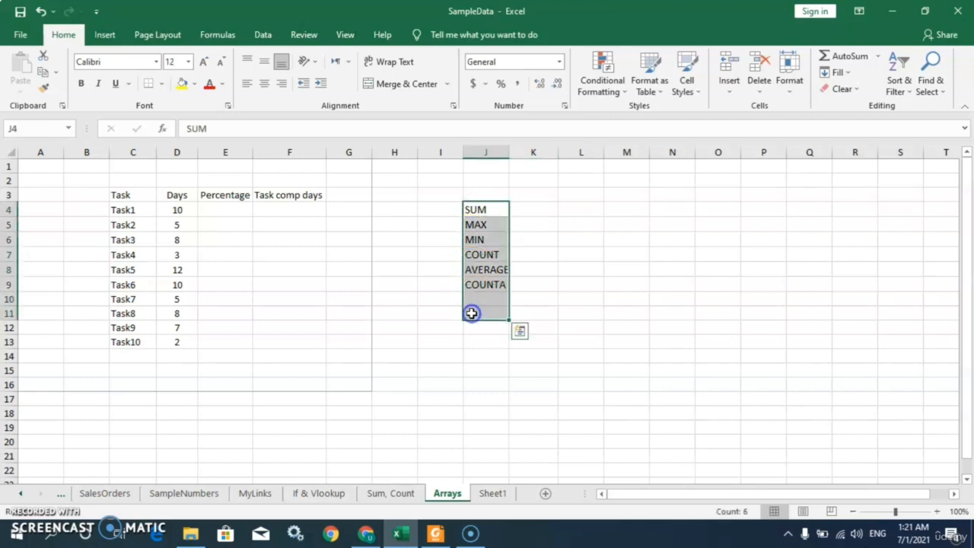
pyautogui.click(532, 215)
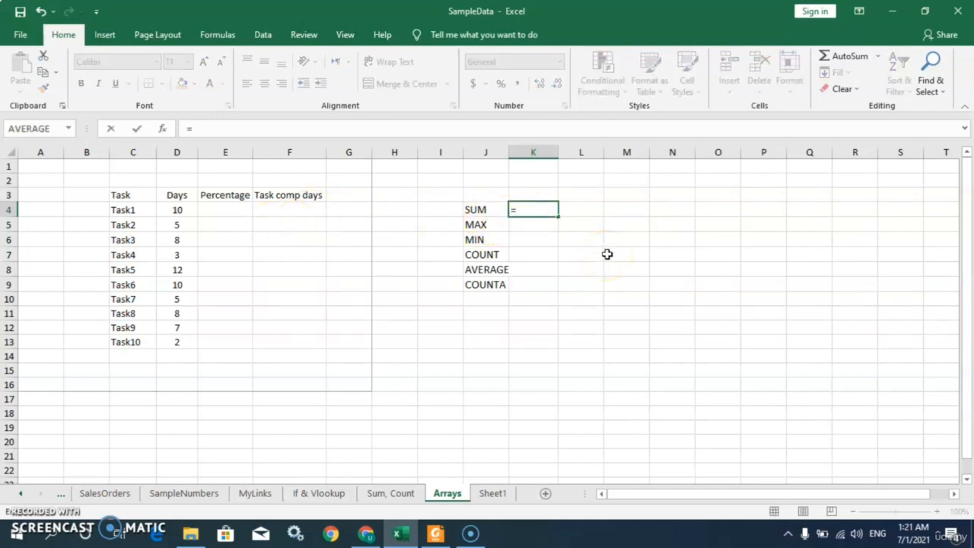
pyautogui.press('BackSpace')
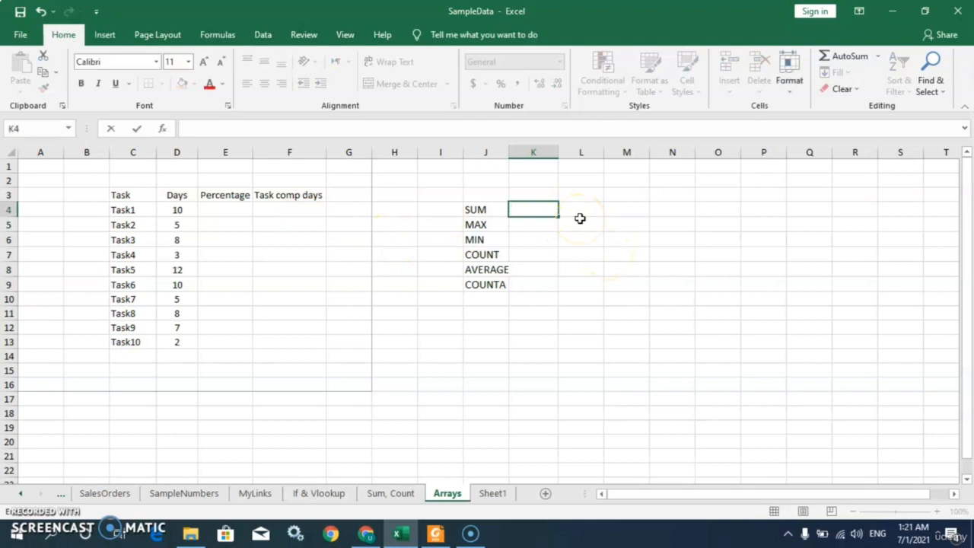
pyautogui.press('Escape')
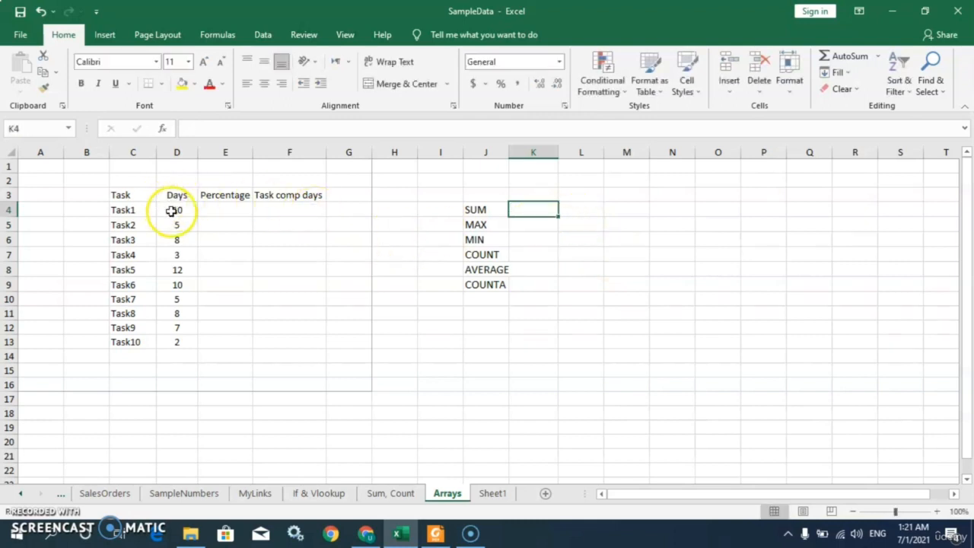
# Select the Days values in D4:D13 and examine their statistics before starting a formula in K4
pyautogui.moveTo(171, 211); pyautogui.dragTo(168, 342)
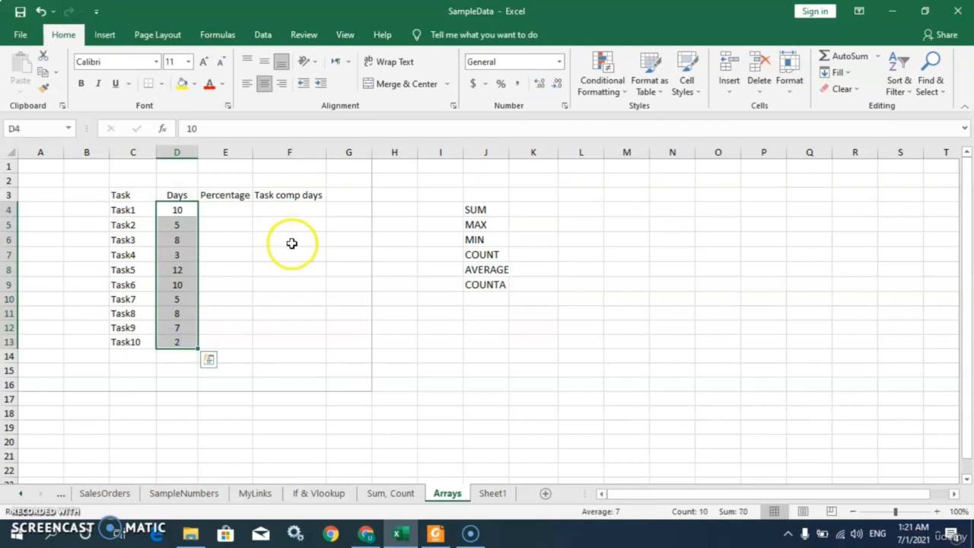
pyautogui.click(536, 211)
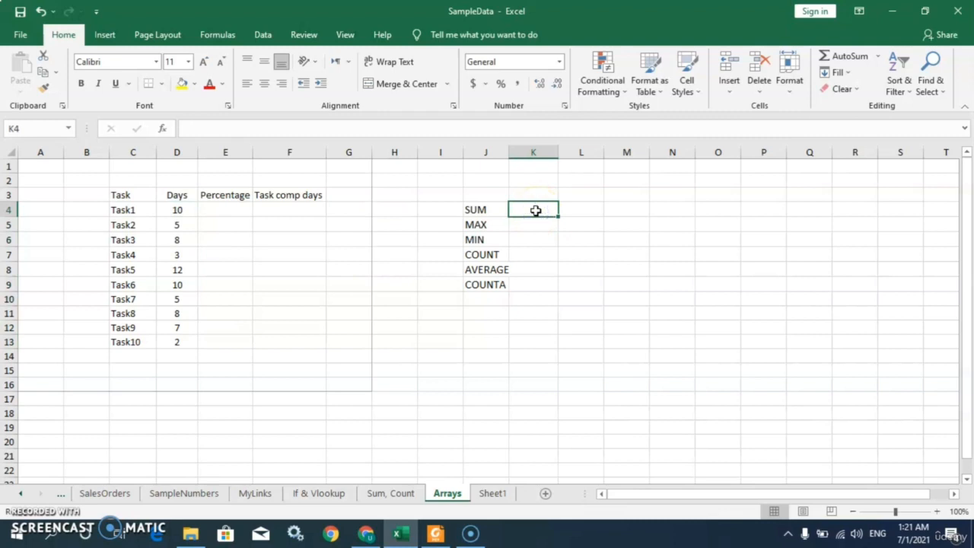
pyautogui.write('=')
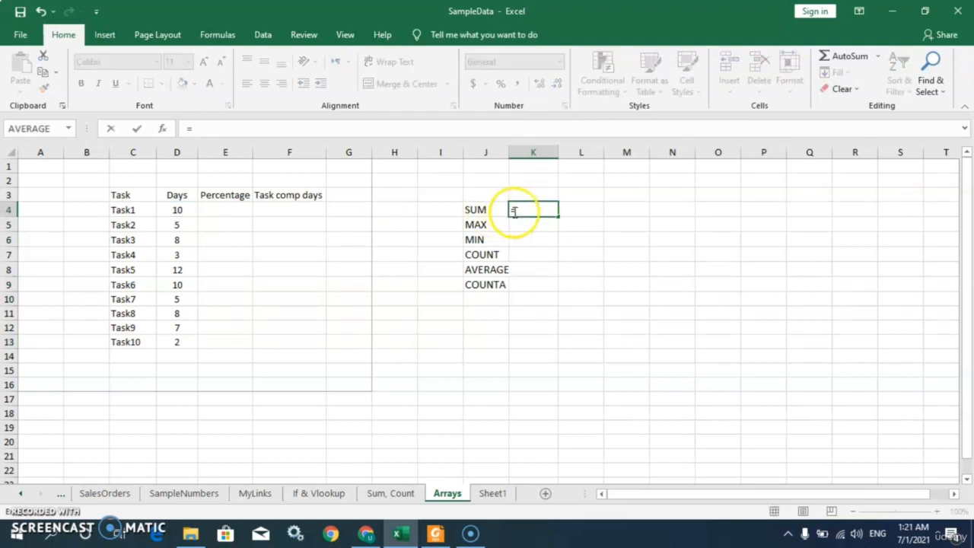
pyautogui.press('Escape')
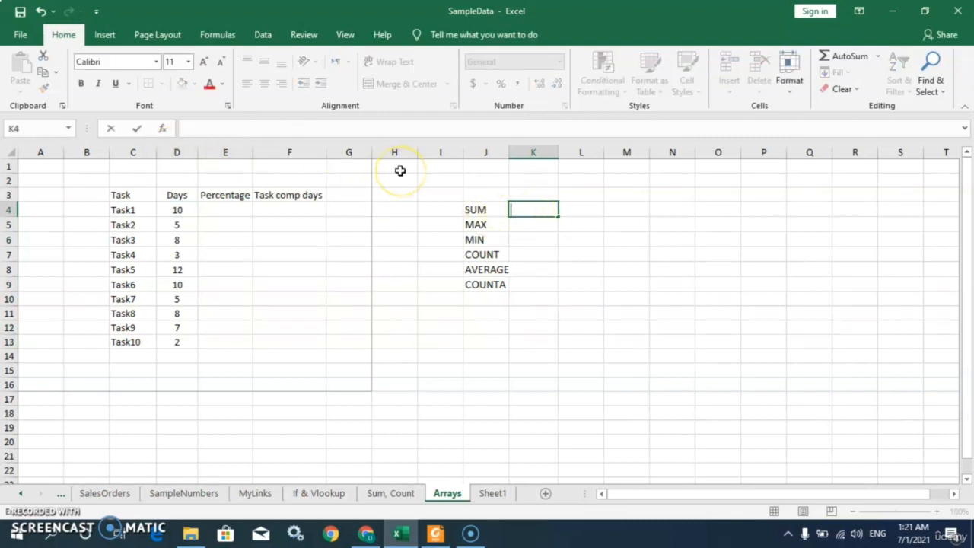
# Try inserting SUM in K4 through Insert Function, with D4, D5 and D6 as separate arguments
pyautogui.click(165, 129)
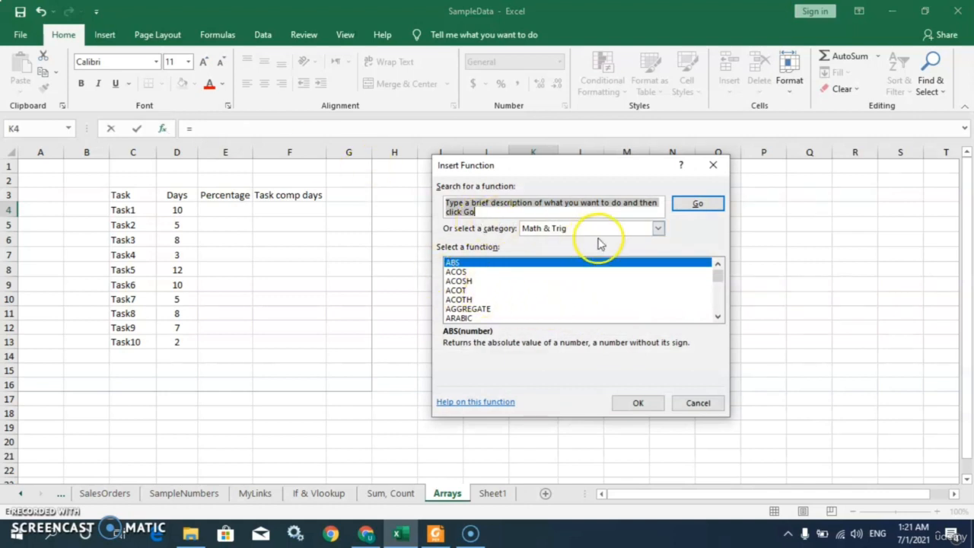
pyautogui.click(658, 229)
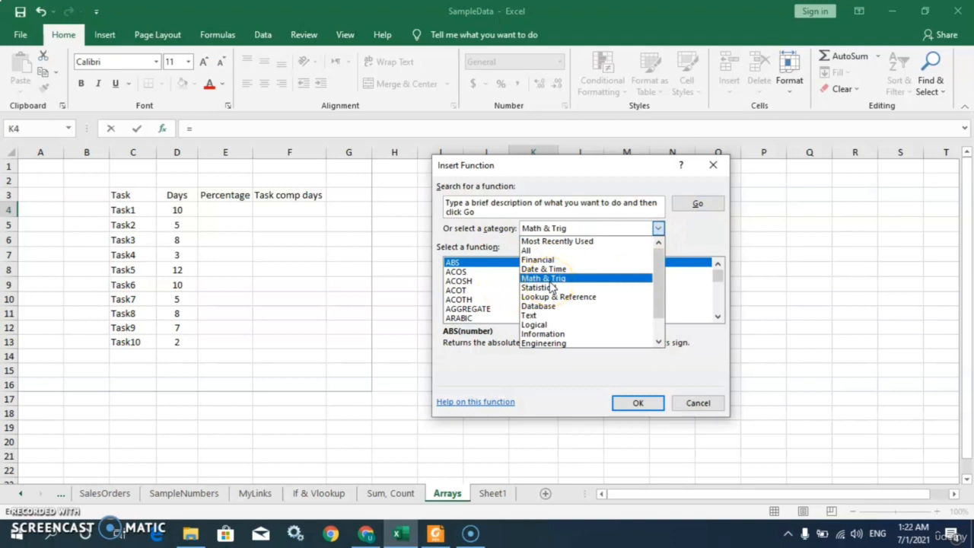
pyautogui.click(658, 229)
pyautogui.moveTo(719, 282); pyautogui.dragTo(717, 303)
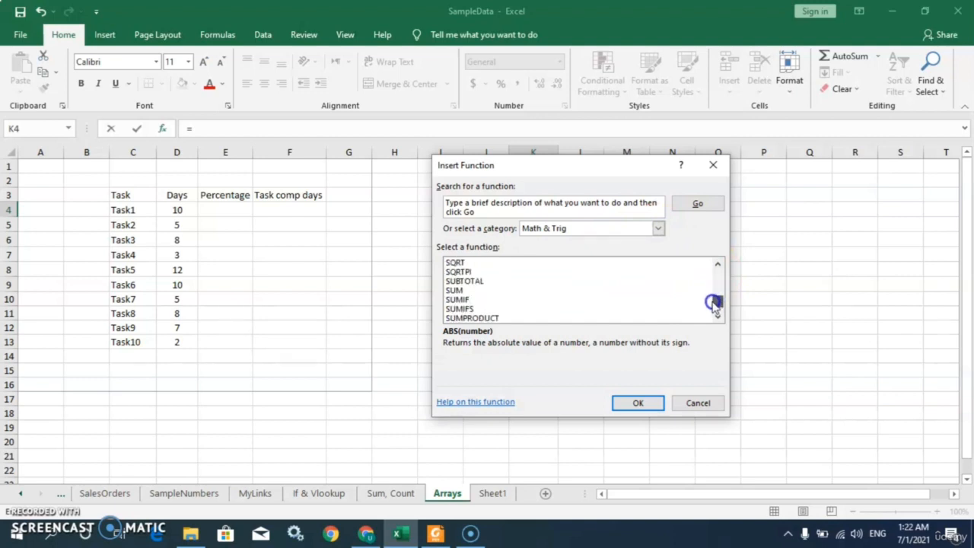
pyautogui.click(458, 292)
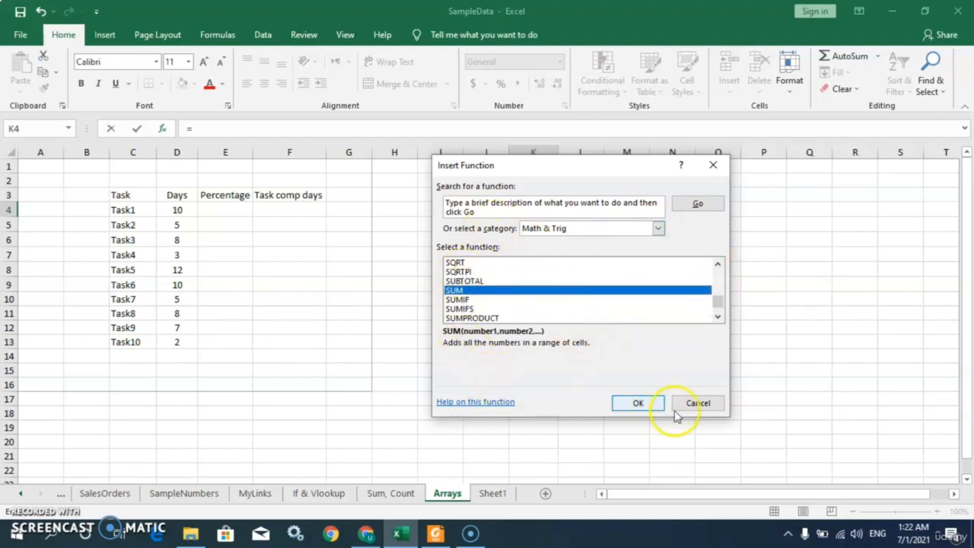
pyautogui.click(638, 404)
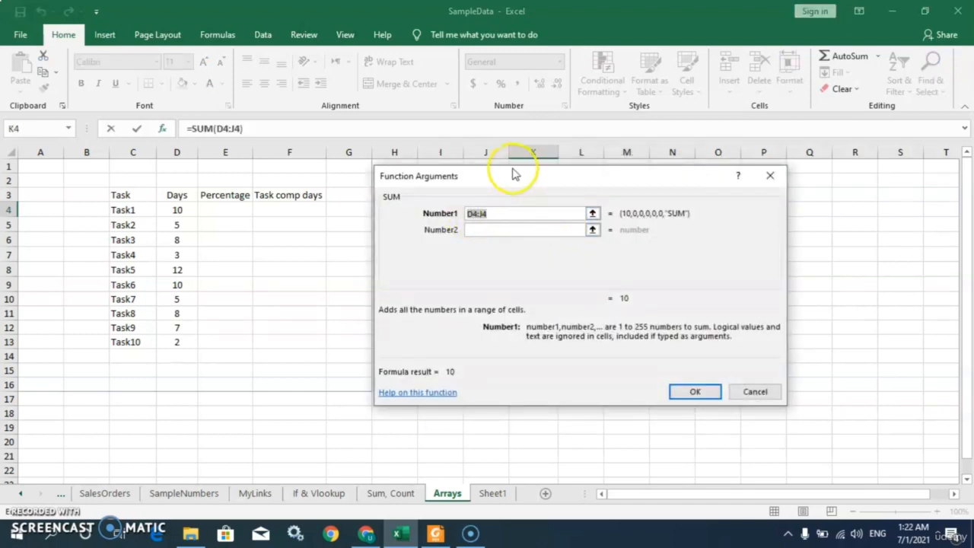
pyautogui.moveTo(518, 178); pyautogui.dragTo(586, 210)
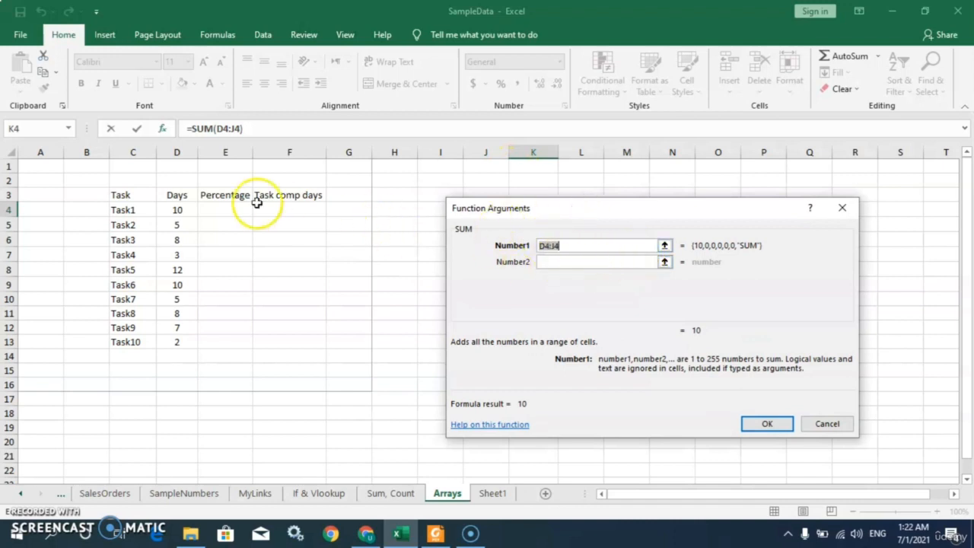
pyautogui.click(172, 210)
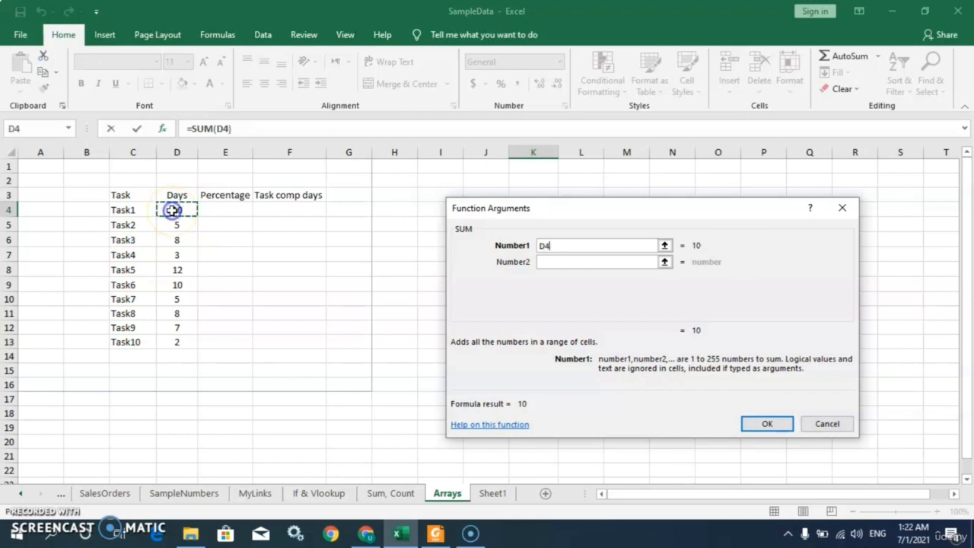
pyautogui.click(612, 263)
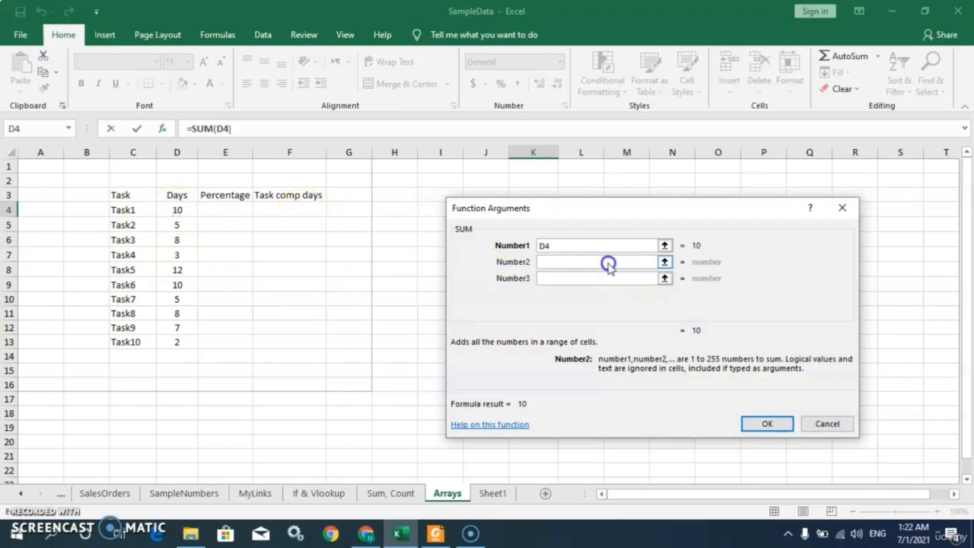
pyautogui.click(175, 225)
pyautogui.click(545, 278)
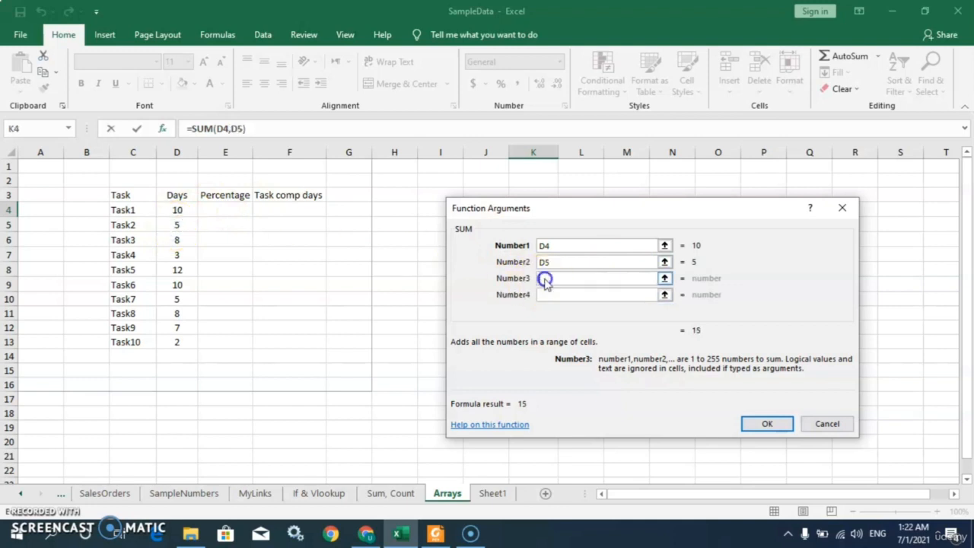
pyautogui.click(177, 240)
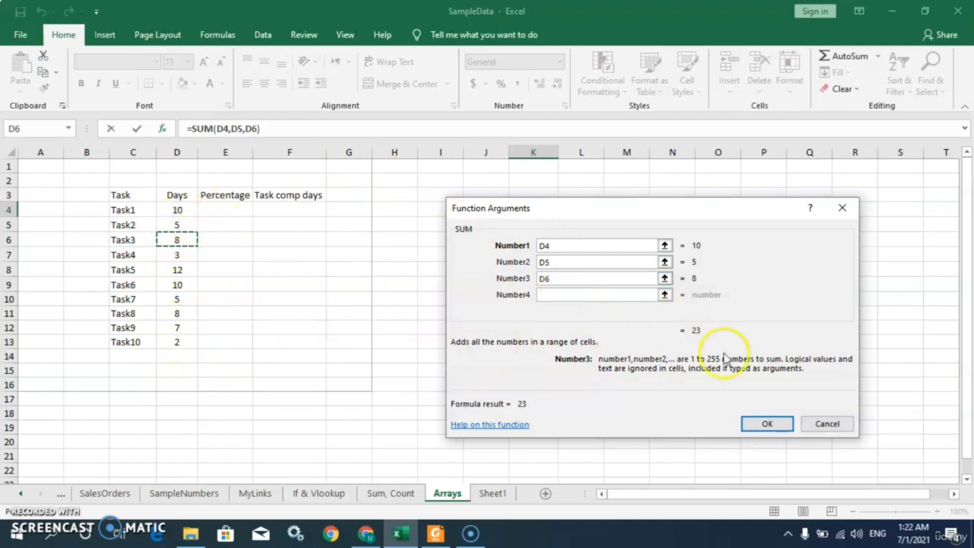
pyautogui.click(828, 423)
# Try building the addition formula =D4+D5+D6 in K4 by picking the cells
pyautogui.click(563, 255)
pyautogui.click(526, 211)
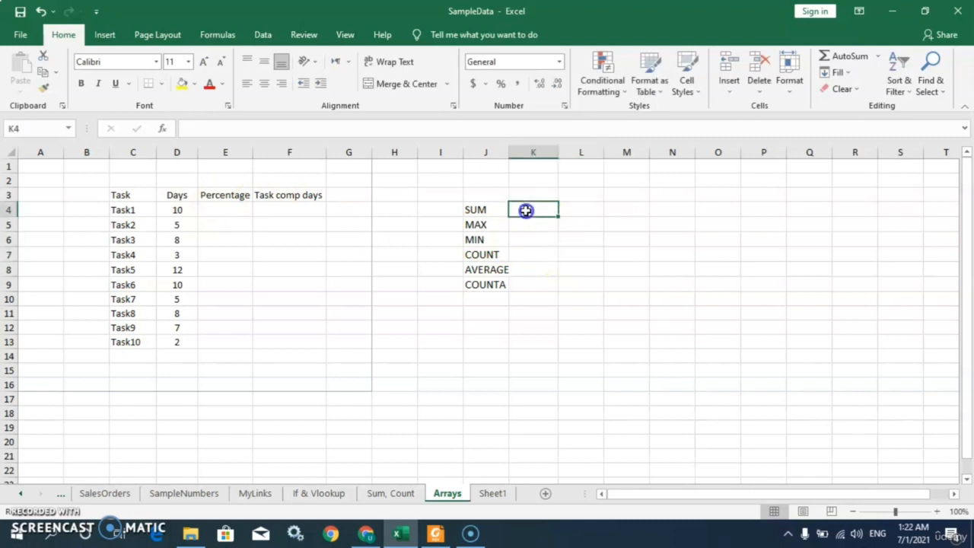
pyautogui.write('=')
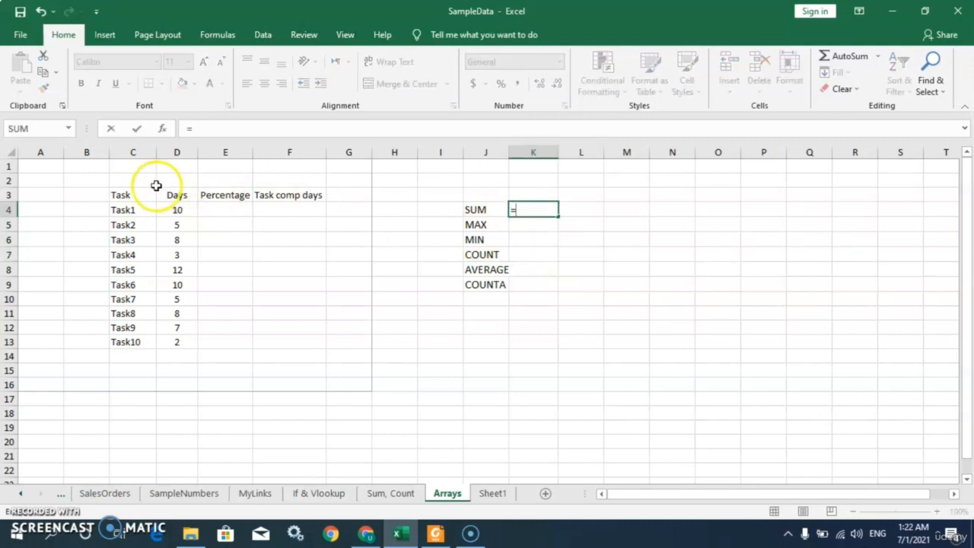
pyautogui.click(180, 214)
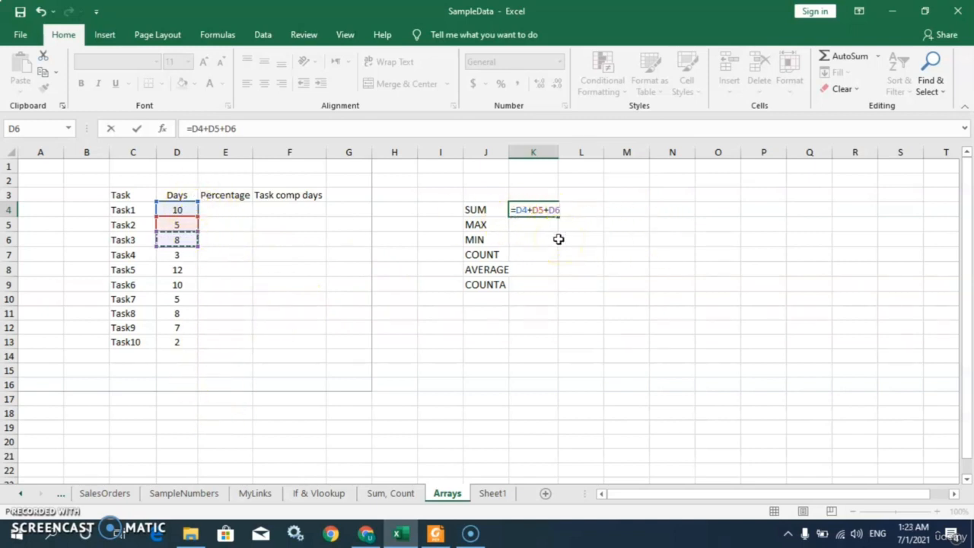
pyautogui.press('BackSpace')
pyautogui.press('BackSpace')
pyautogui.press('BackSpace')
pyautogui.press('BackSpace')
pyautogui.press('BackSpace')
pyautogui.press('BackSpace')
pyautogui.press('Escape')
# Enter =sum(D4:D13) in K4 to total the Days column
pyautogui.click(547, 213)
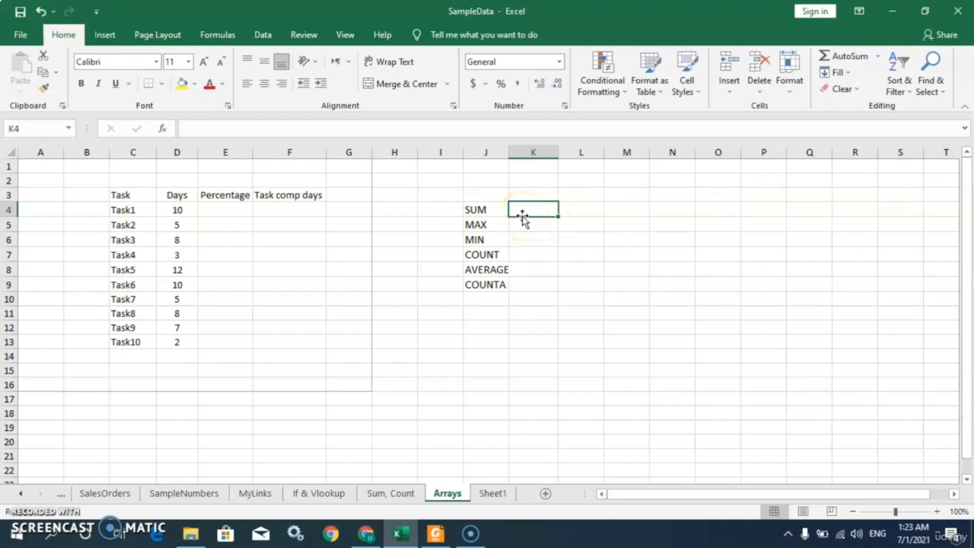
pyautogui.write('=sum')
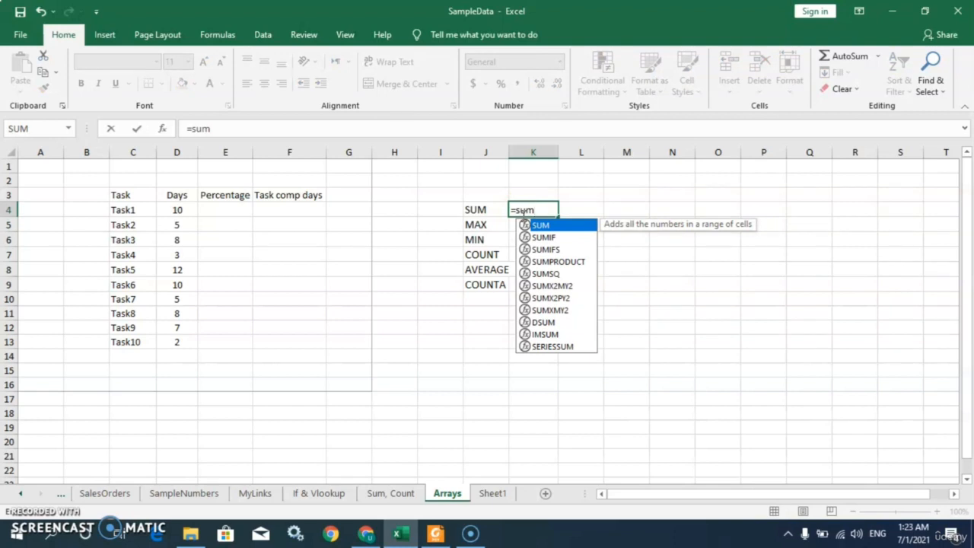
pyautogui.write('(')
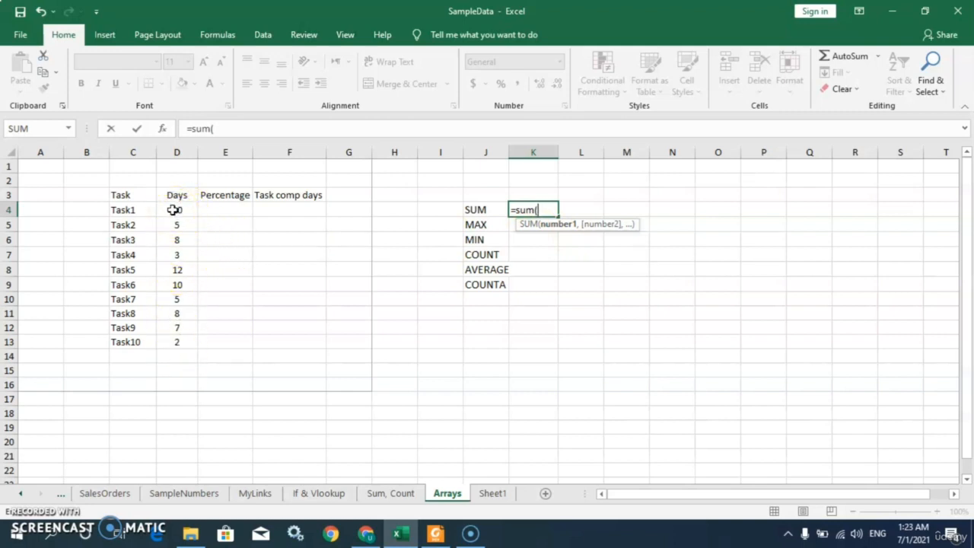
pyautogui.moveTo(173, 210); pyautogui.dragTo(180, 343)
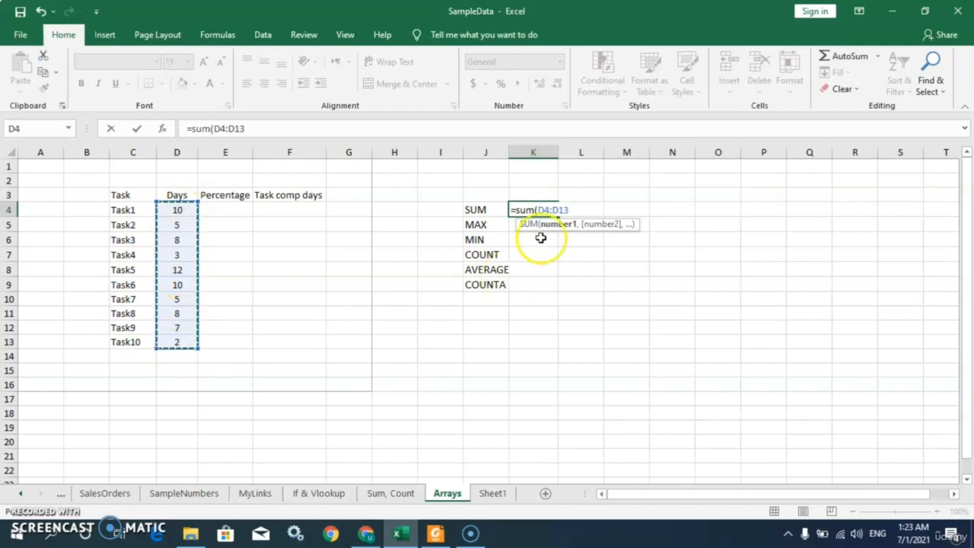
pyautogui.write(')')
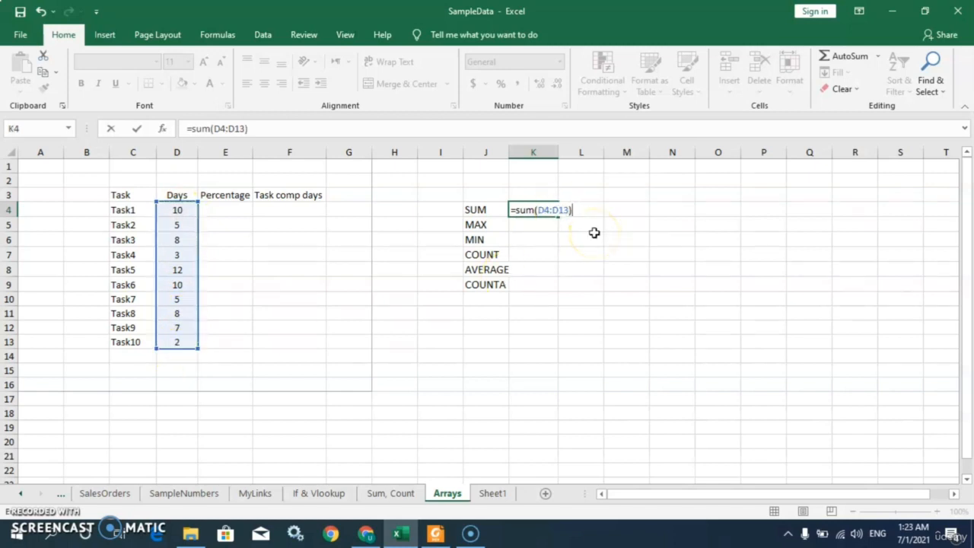
pyautogui.press('Return')
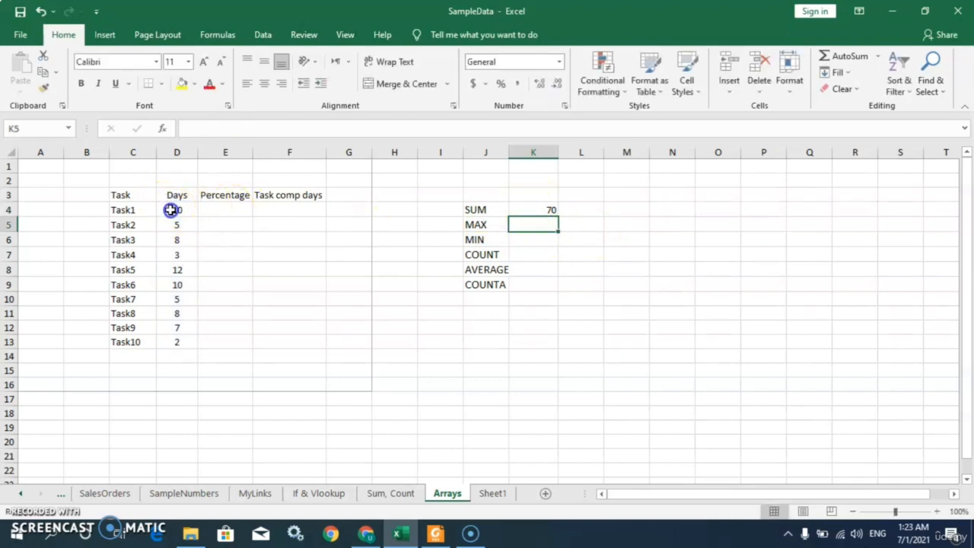
# Re-enter =sum(D4:D13) in K4, typing the D4:D13 range reference instead of picking it
pyautogui.moveTo(170, 210); pyautogui.dragTo(171, 341)
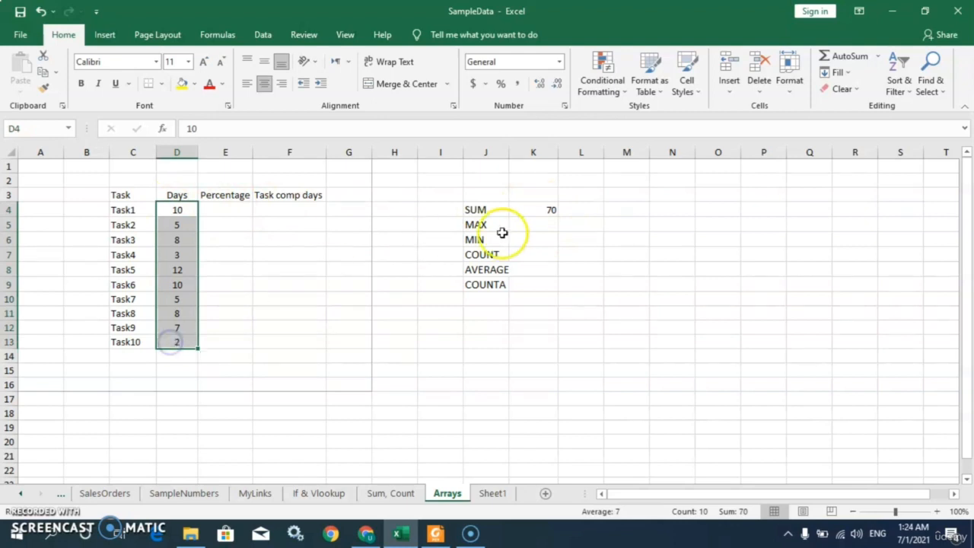
pyautogui.click(540, 211)
pyautogui.write('=')
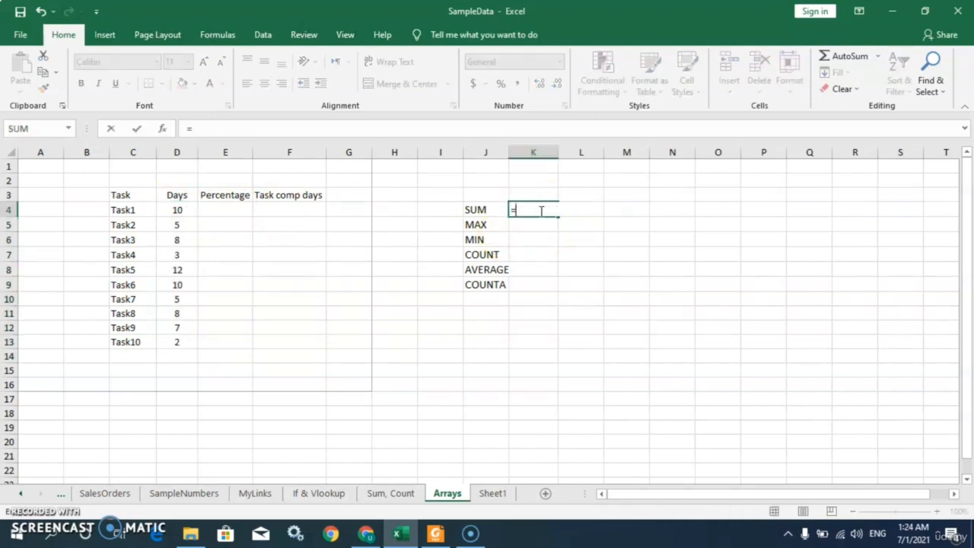
pyautogui.write('su')
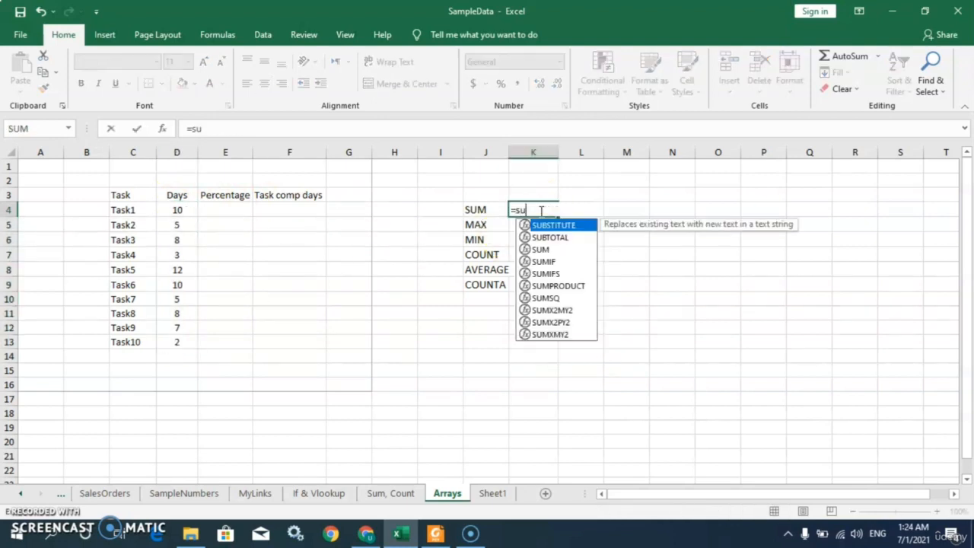
pyautogui.write('m(')
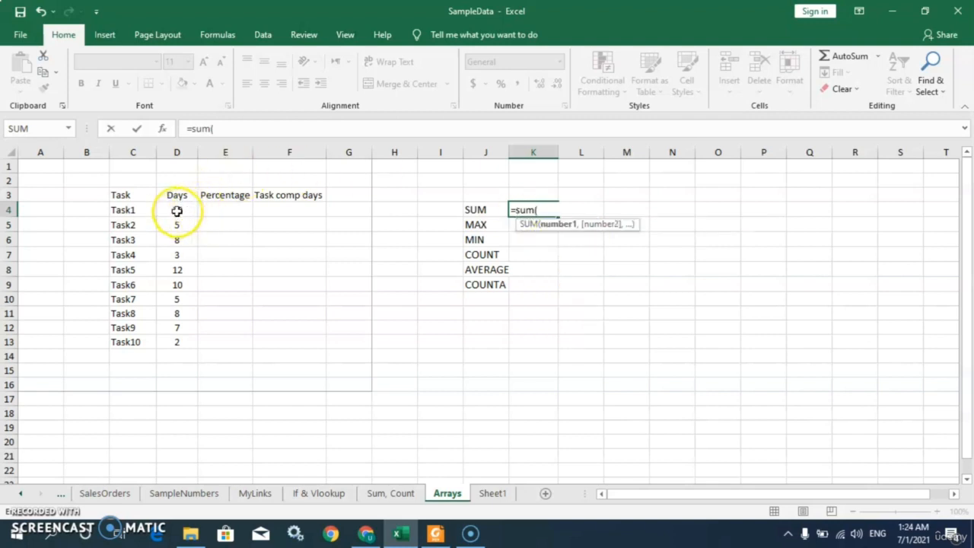
pyautogui.moveTo(177, 210)
pyautogui.mouseDown()
pyautogui.moveTo(178, 352)
pyautogui.moveTo(199, 215)
pyautogui.moveTo(173, 213)
pyautogui.mouseUp()
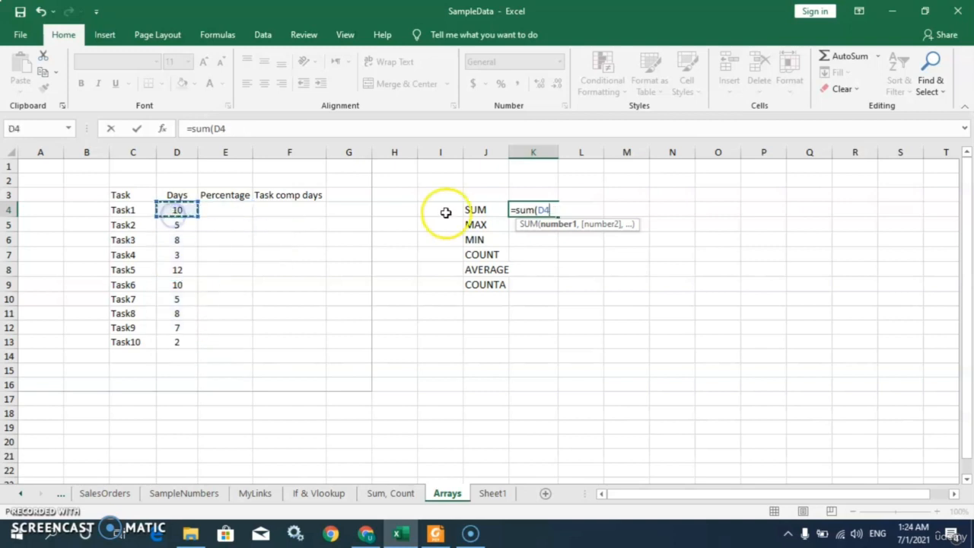
pyautogui.press('BackSpace')
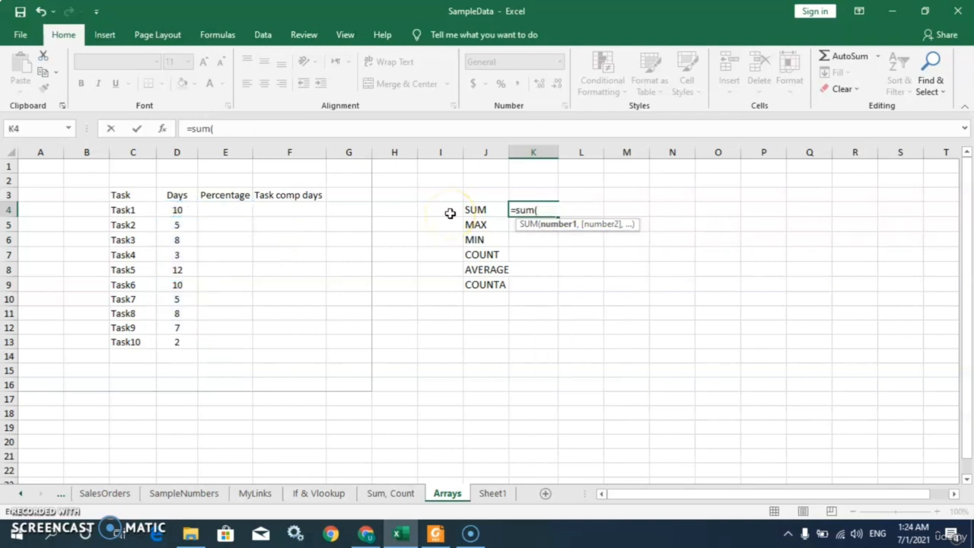
pyautogui.write('D4')
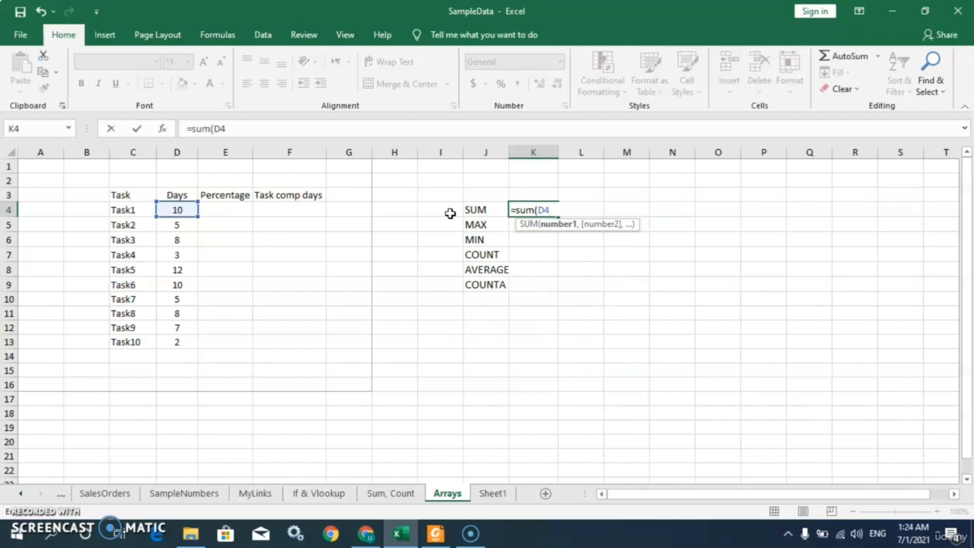
pyautogui.write(':')
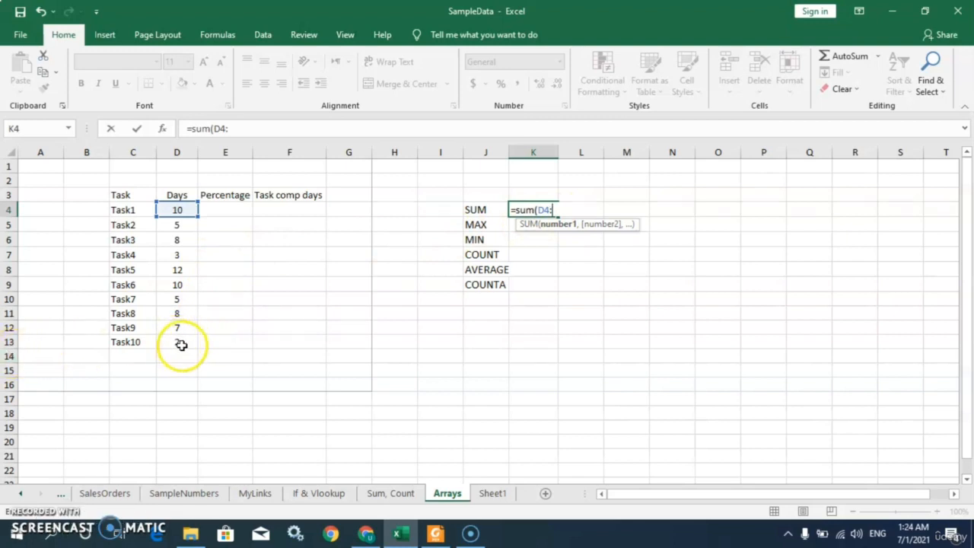
pyautogui.write('D13')
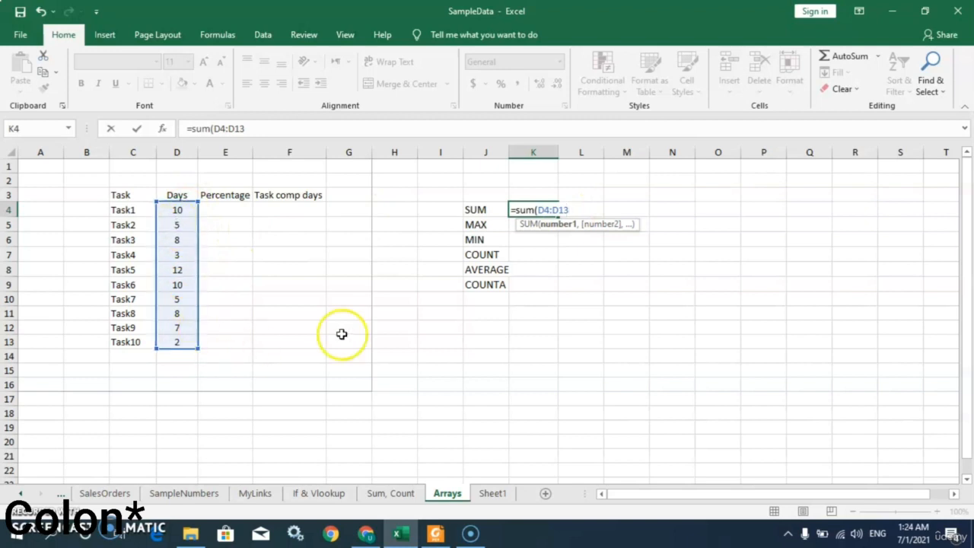
pyautogui.write(')')
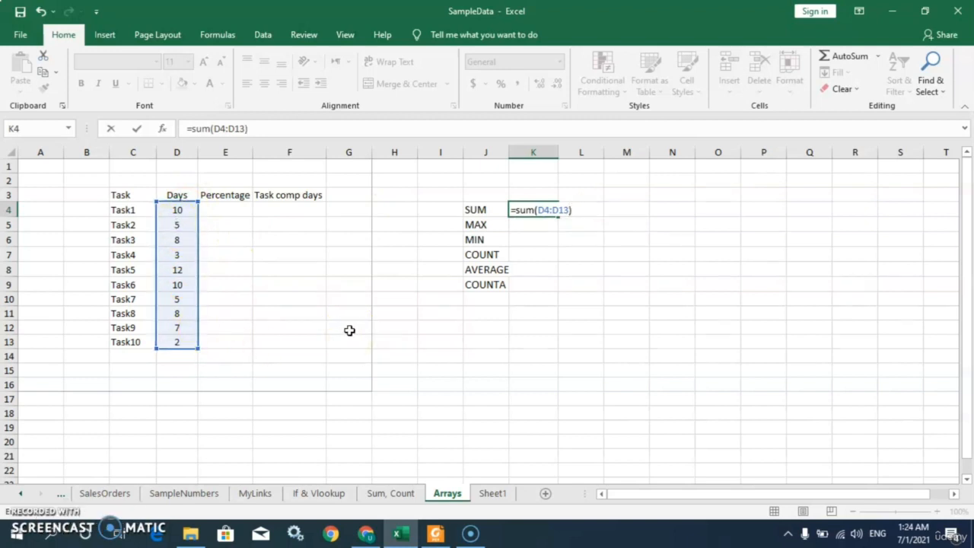
pyautogui.press('Return')
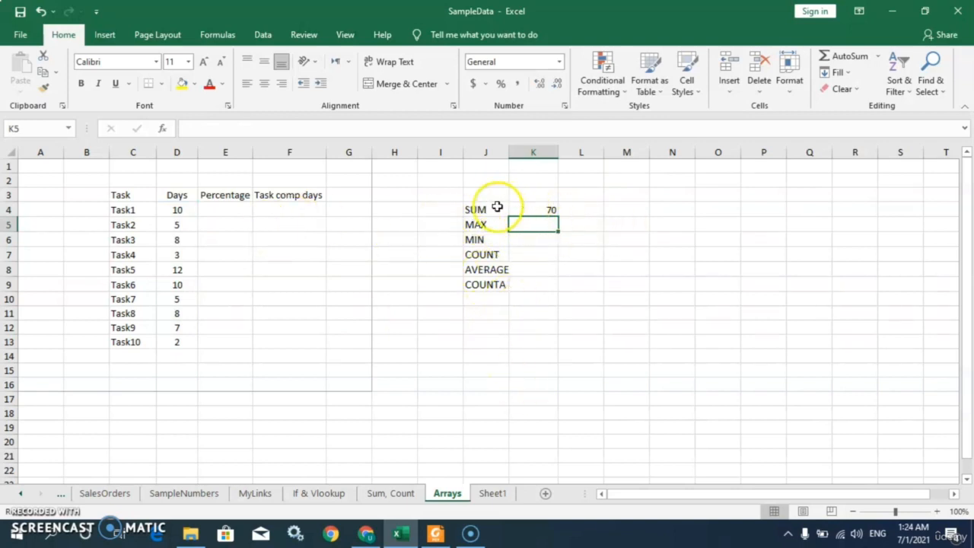
# Enter =max(D4:D13) in K5 to find the largest Days value, then compare it with the Days cells
pyautogui.write('=')
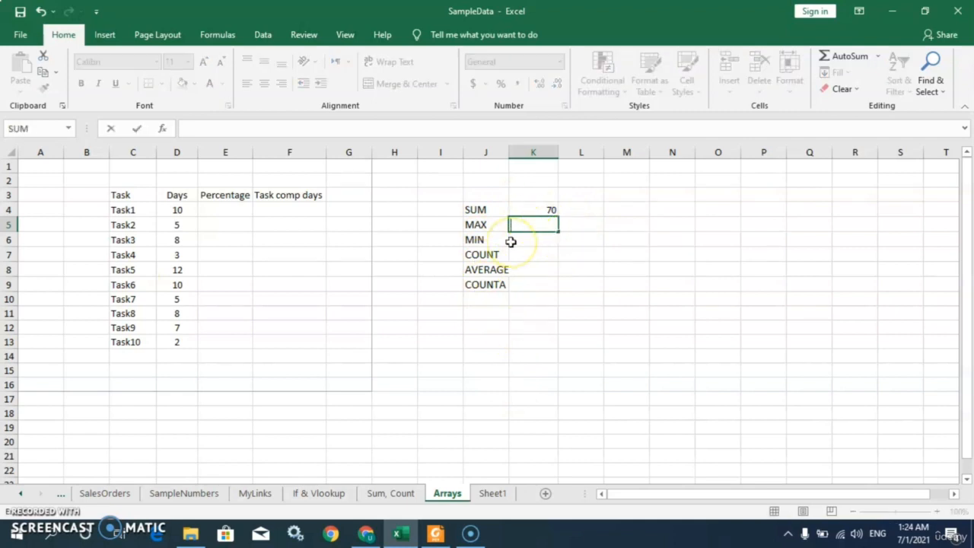
pyautogui.press('BackSpace')
pyautogui.write('=')
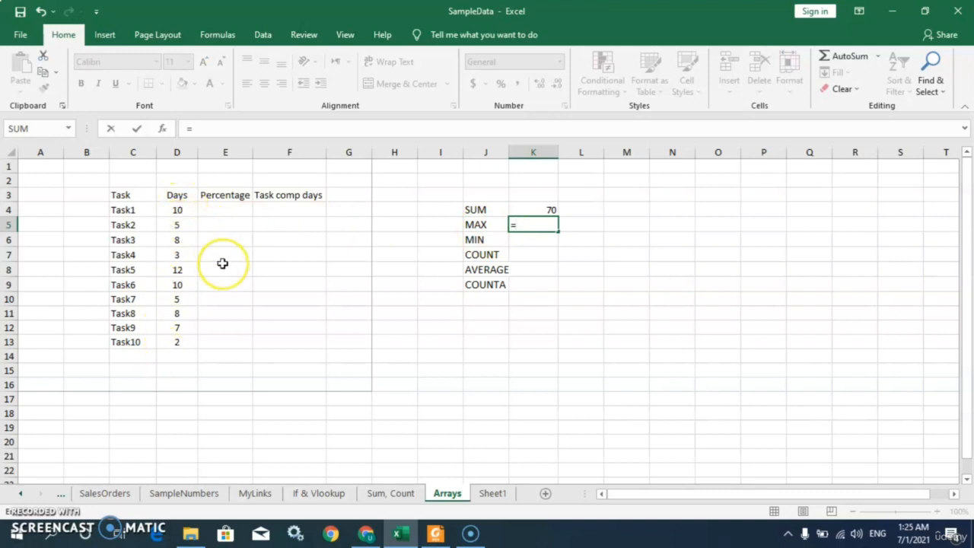
pyautogui.write('ma')
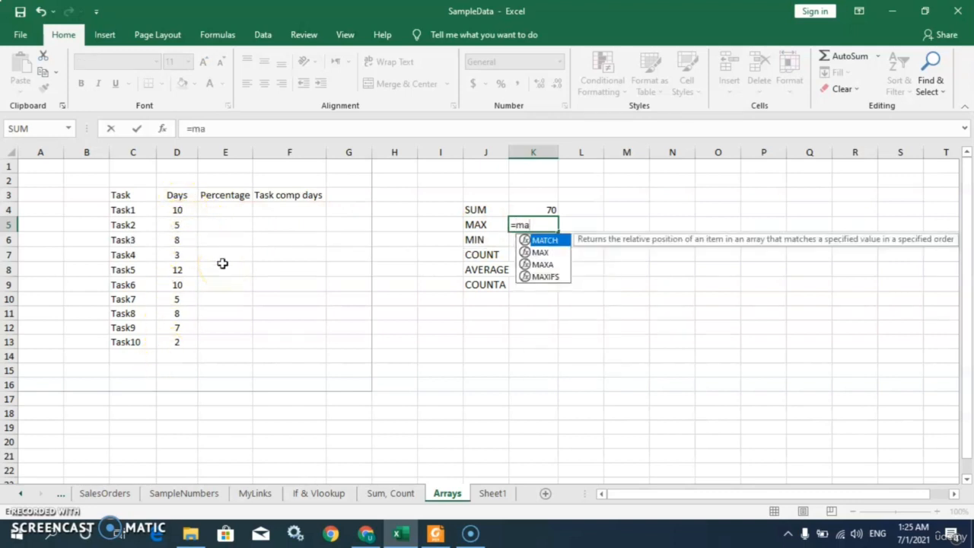
pyautogui.write('x(')
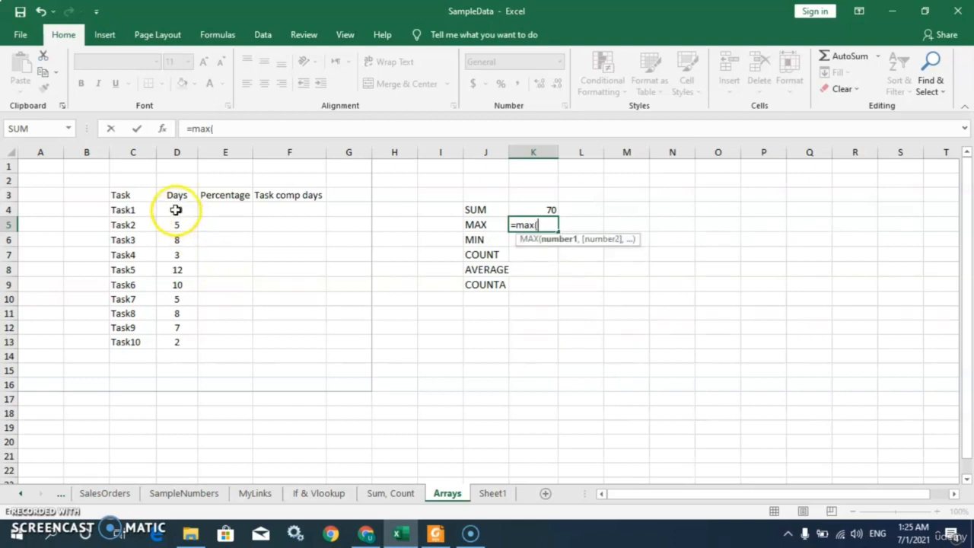
pyautogui.moveTo(175, 210); pyautogui.dragTo(177, 343)
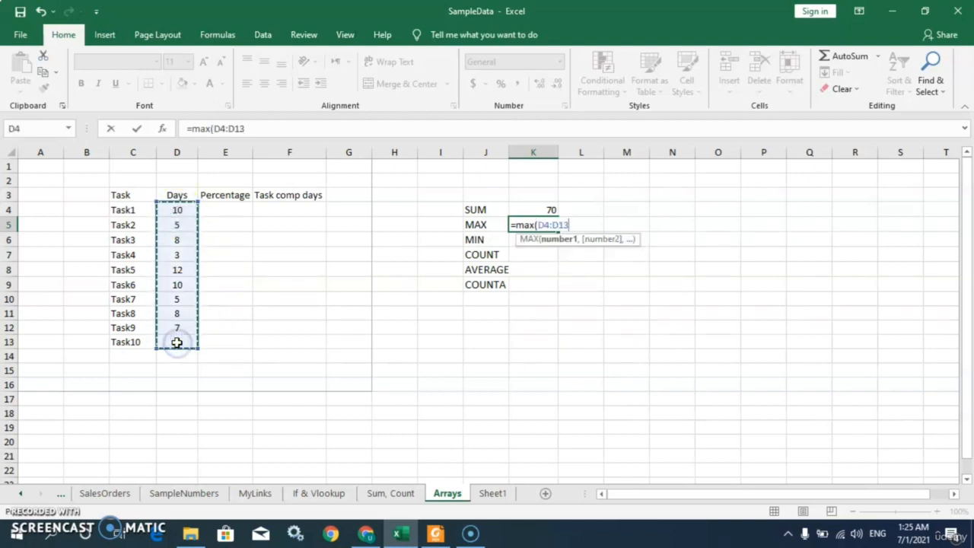
pyautogui.write(')')
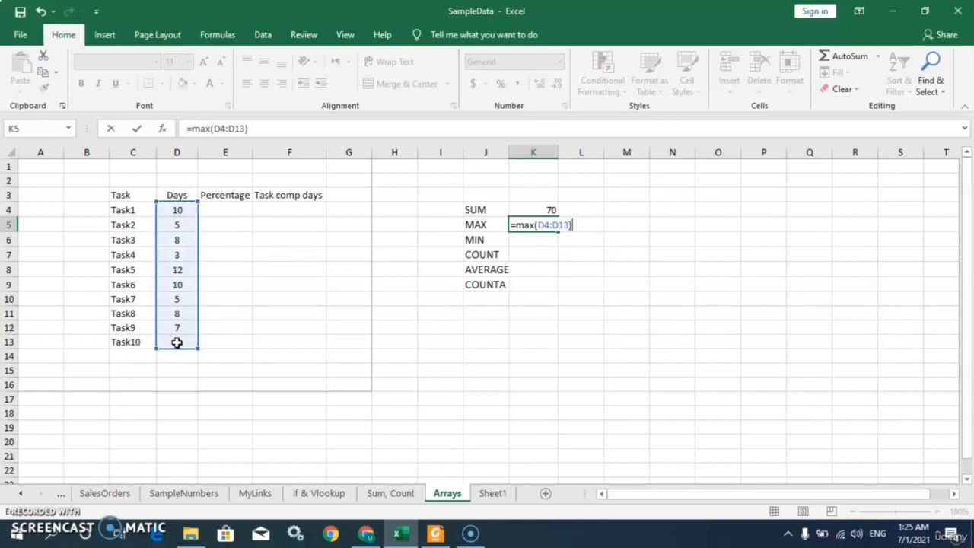
pyautogui.press('Return')
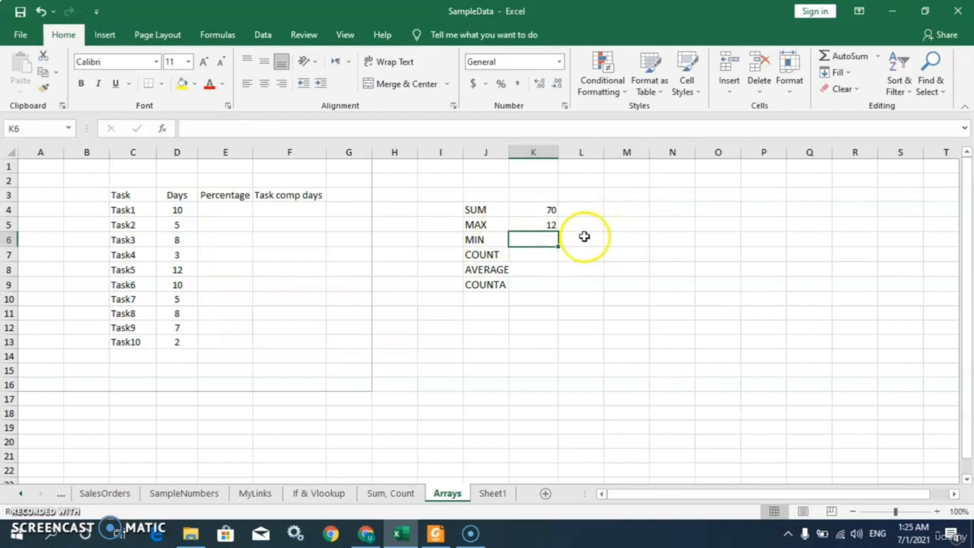
pyautogui.click(549, 223)
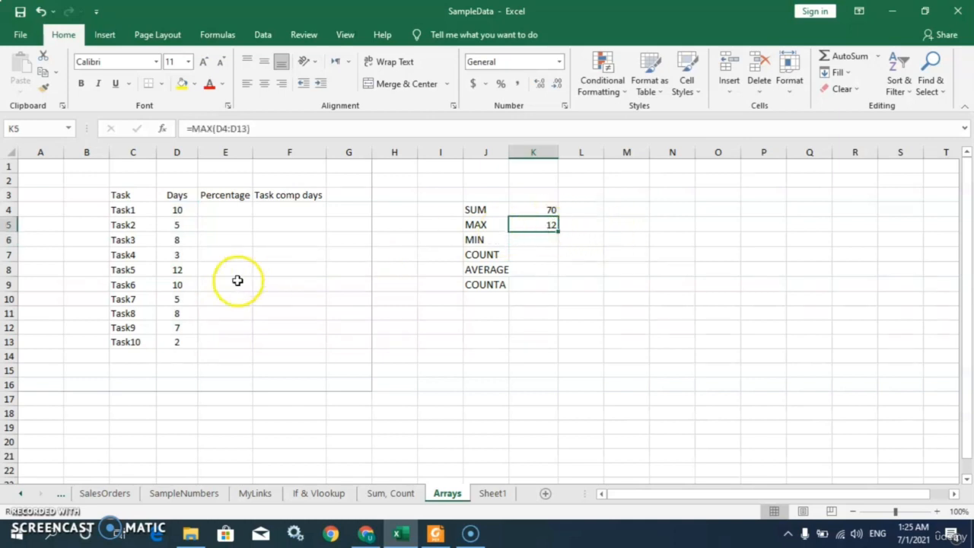
pyautogui.click(174, 271)
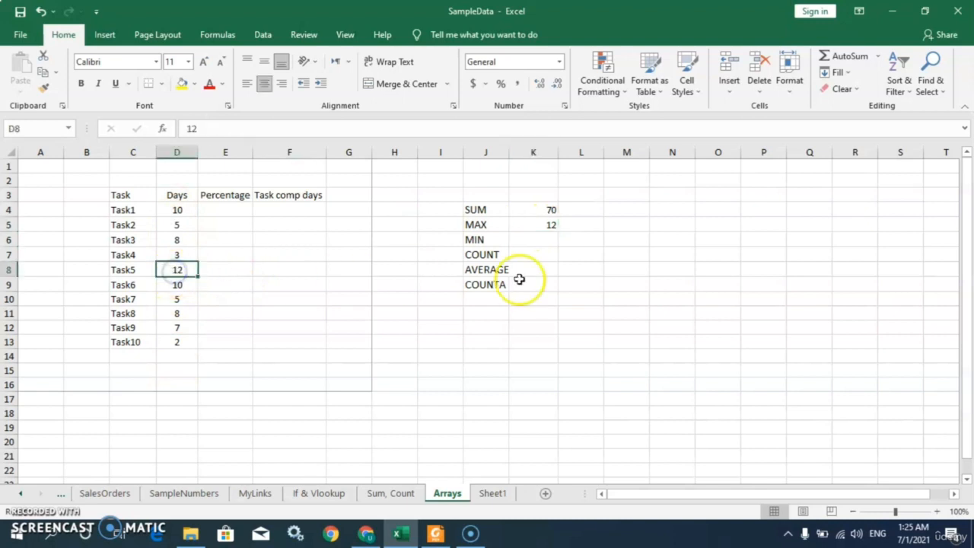
# Enter =min(D4:D13) in K6 to find the smallest Days value
pyautogui.click(527, 239)
pyautogui.write('=')
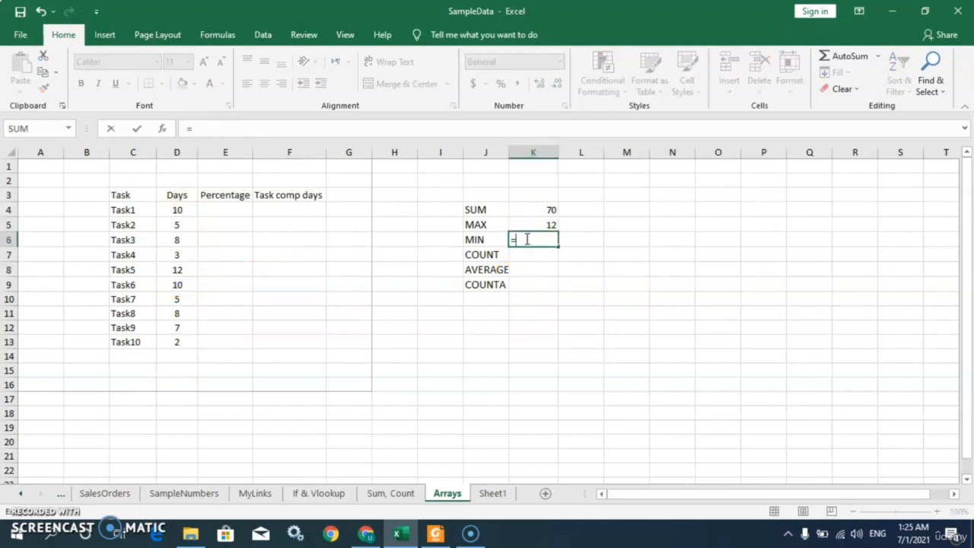
pyautogui.write('sum')
pyautogui.press('BackSpace')
pyautogui.press('BackSpace')
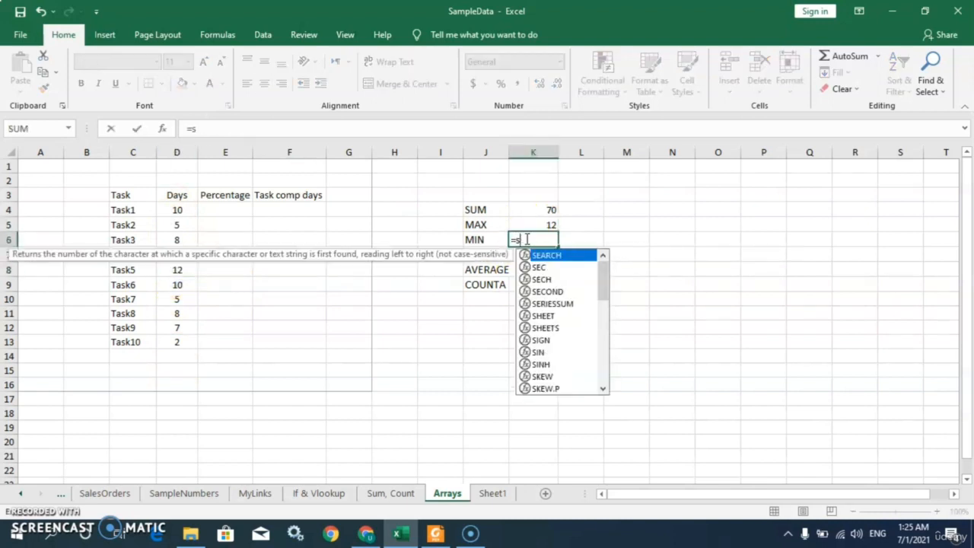
pyautogui.write('min')
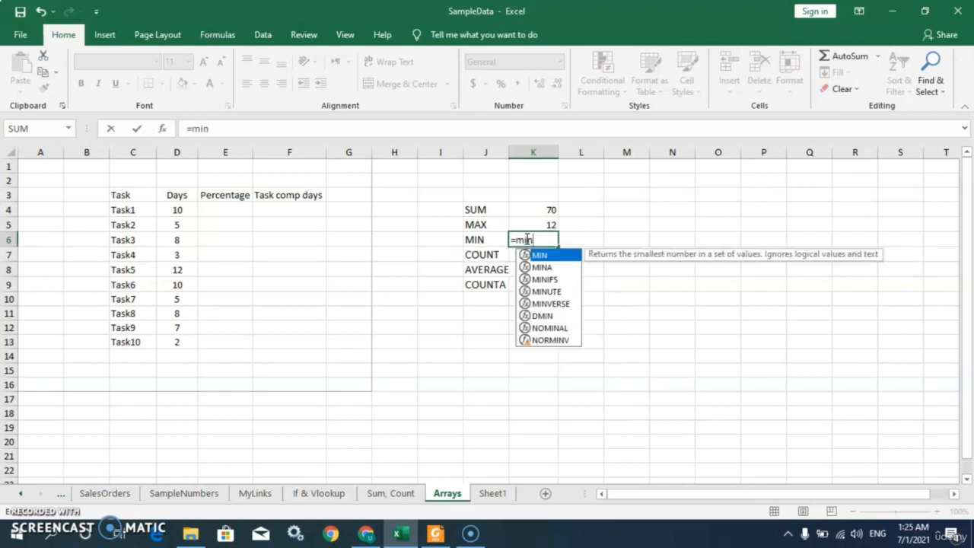
pyautogui.write('(')
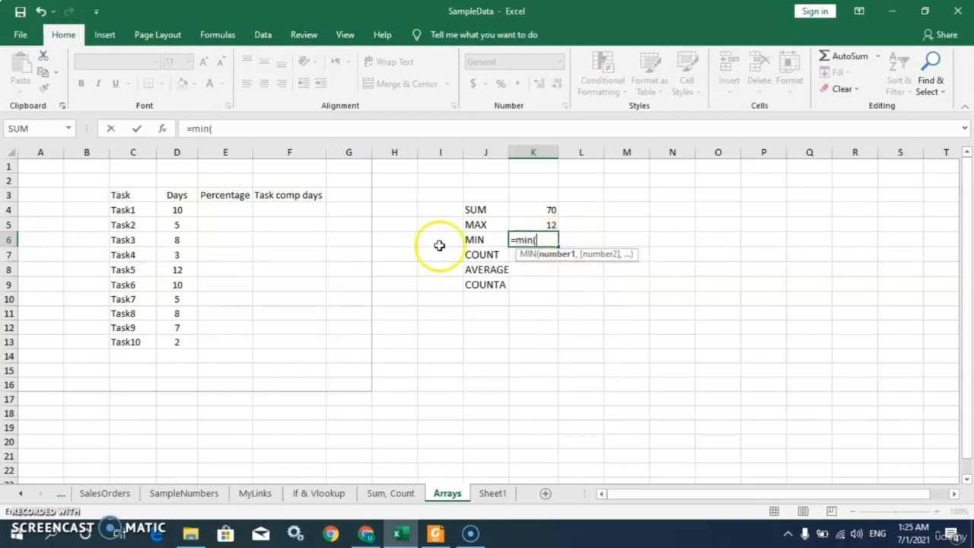
pyautogui.moveTo(184, 210); pyautogui.dragTo(190, 342)
pyautogui.write(')')
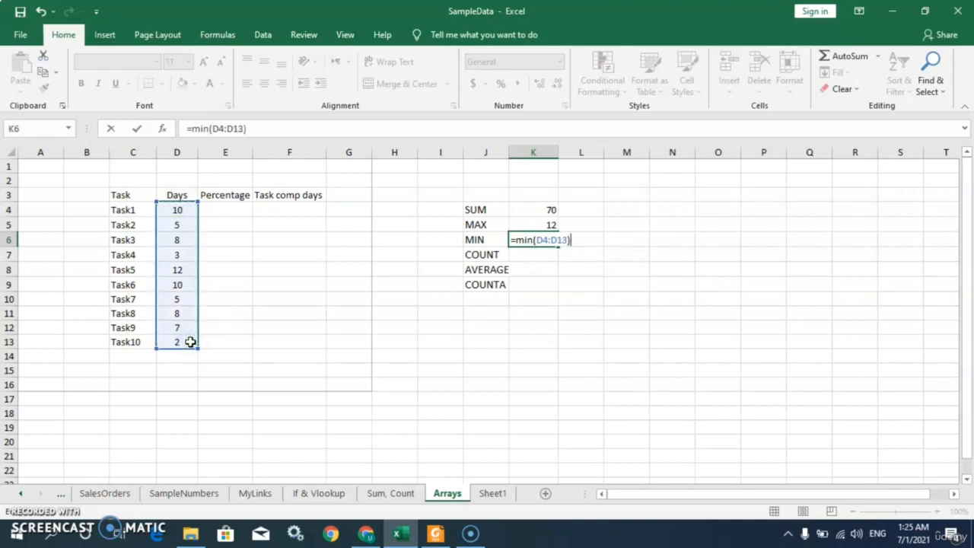
pyautogui.press('Return')
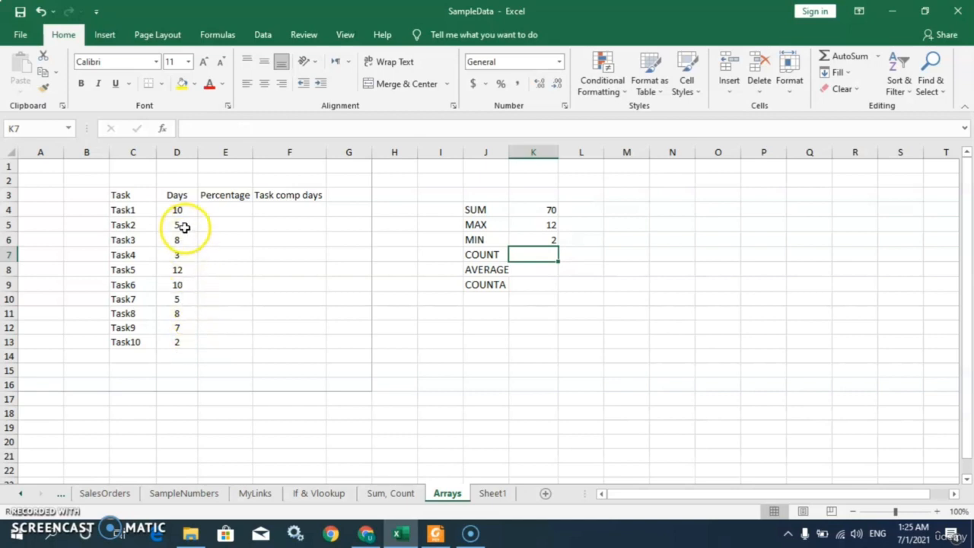
# Enter =count(D4:D13) in K7 to count the numeric Days cells
pyautogui.click(177, 343)
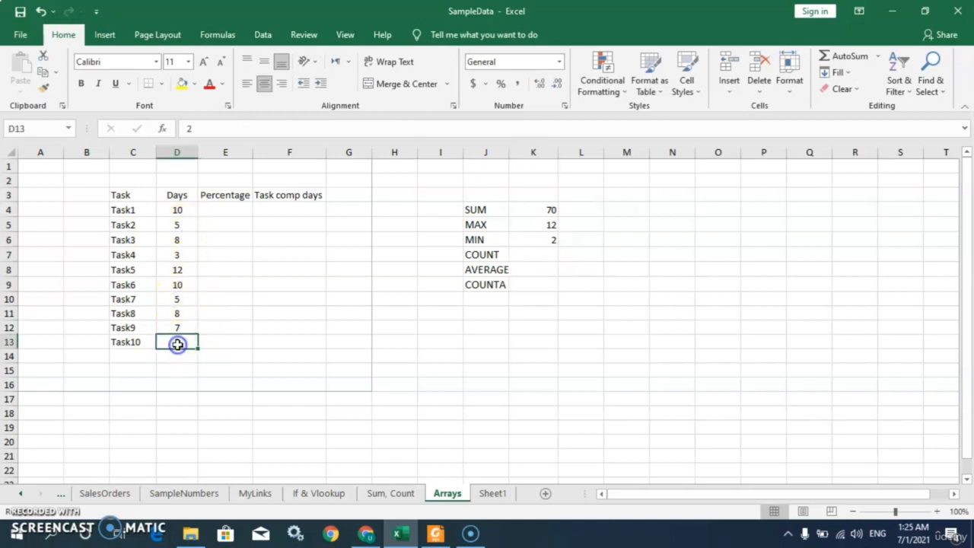
pyautogui.click(539, 258)
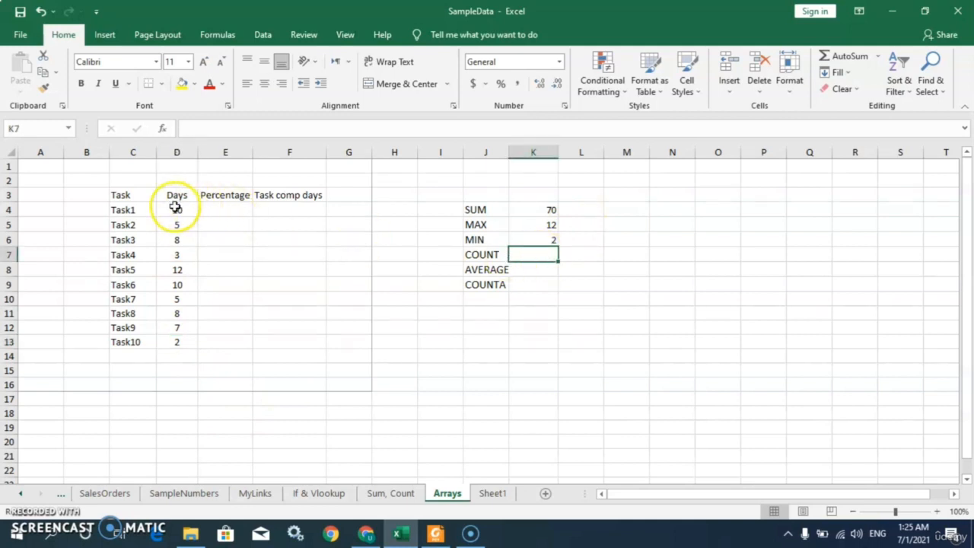
pyautogui.moveTo(175, 208); pyautogui.dragTo(176, 340)
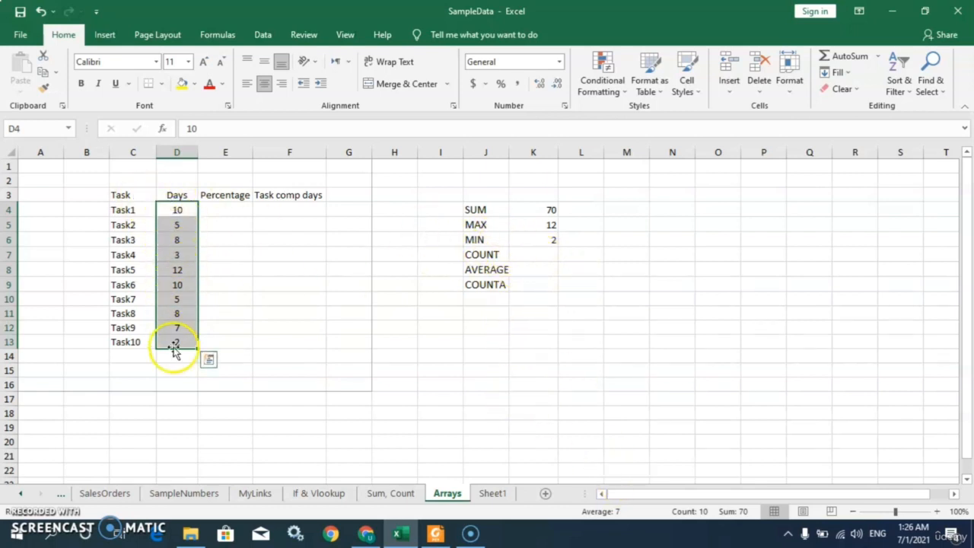
pyautogui.click(538, 253)
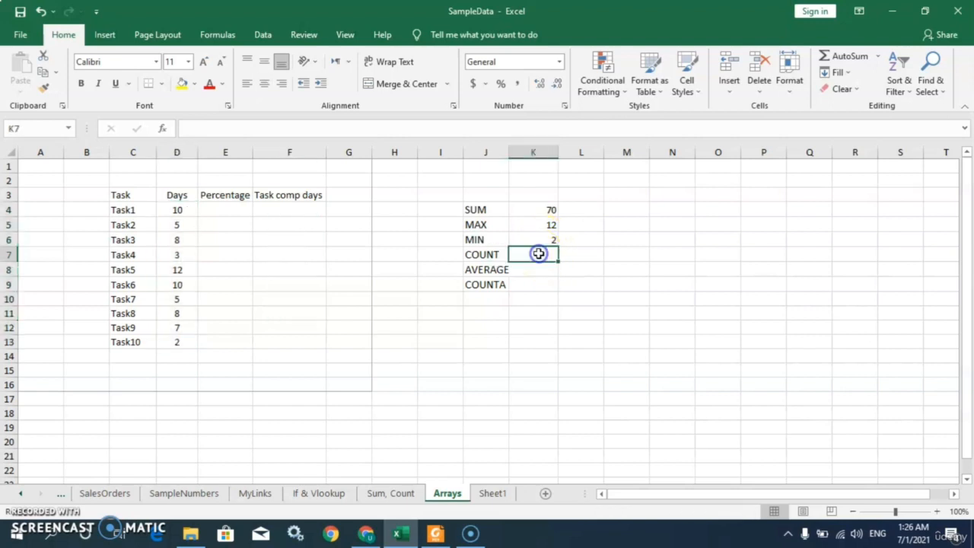
pyautogui.write('=')
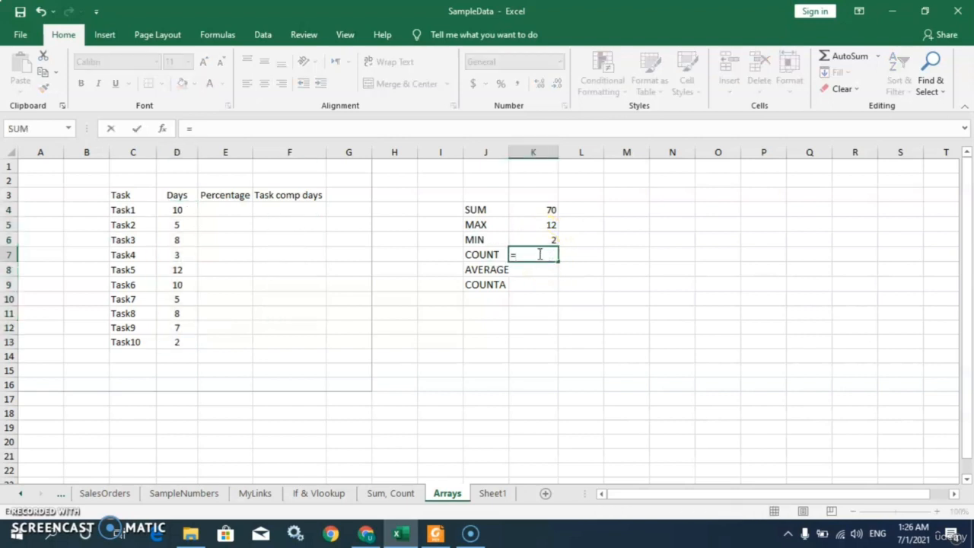
pyautogui.write('count')
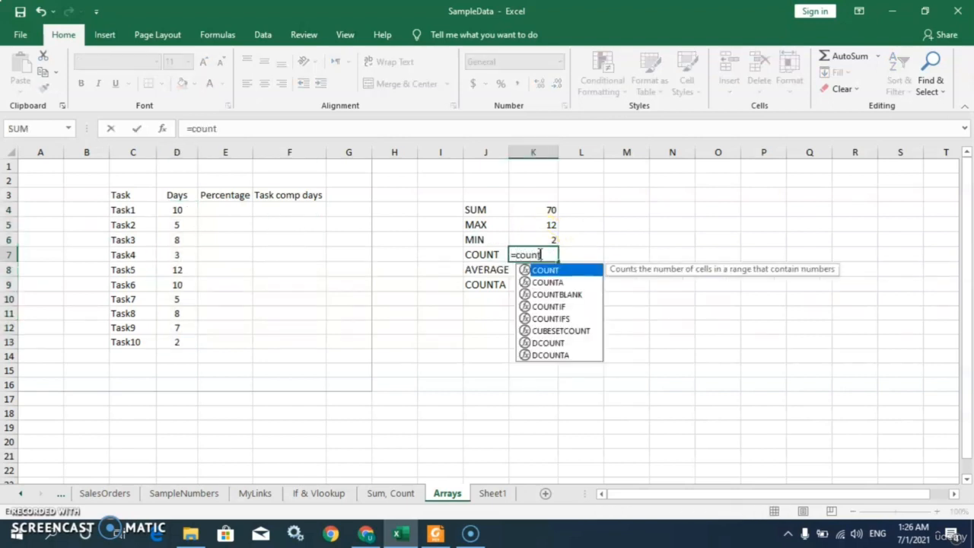
pyautogui.write('(')
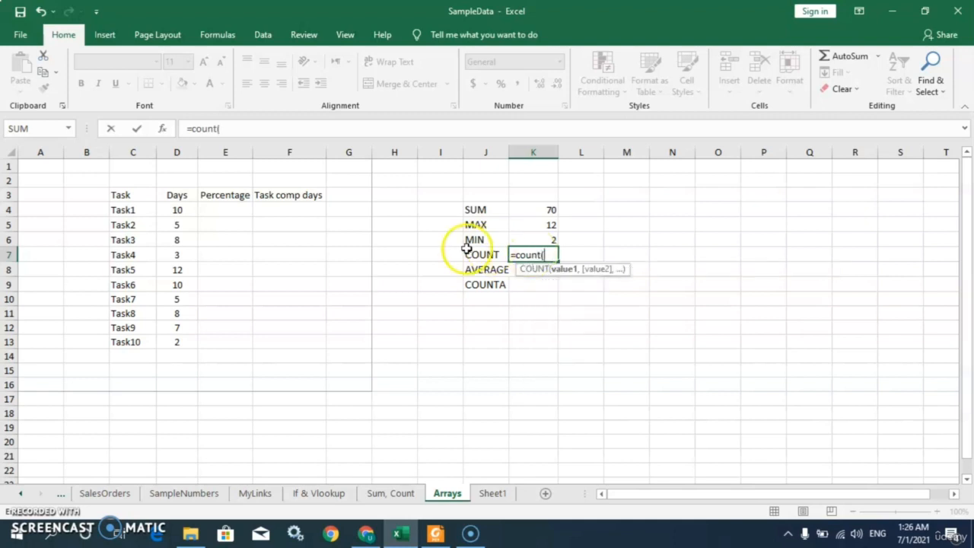
pyautogui.moveTo(172, 210); pyautogui.dragTo(175, 345)
pyautogui.write(')')
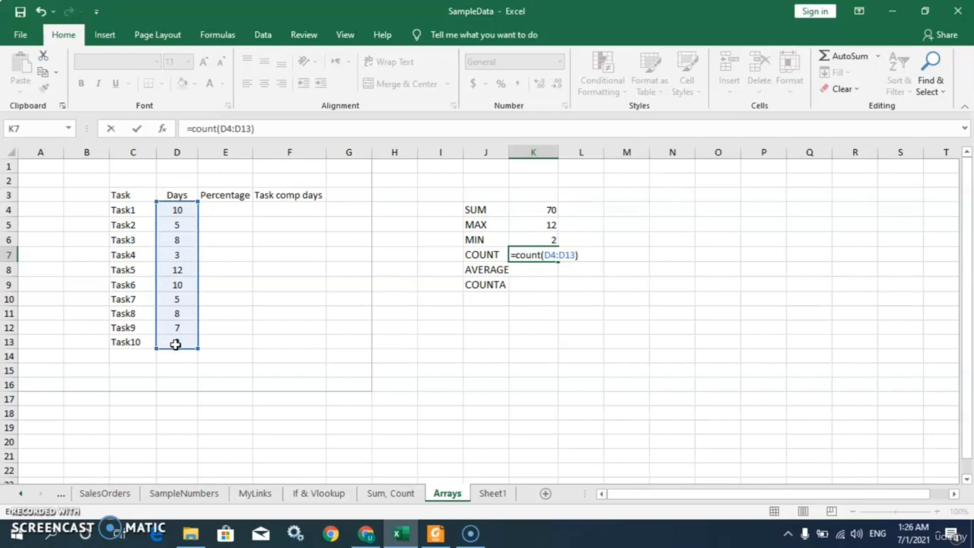
pyautogui.press('Return')
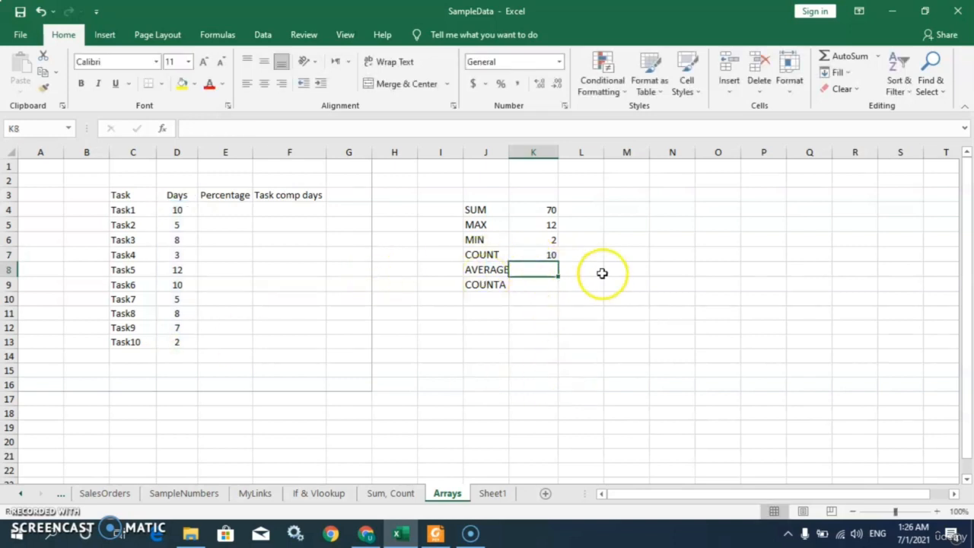
# Enter =AVERAGE(D4:D13) in K8 to average the Days values
pyautogui.click(535, 255)
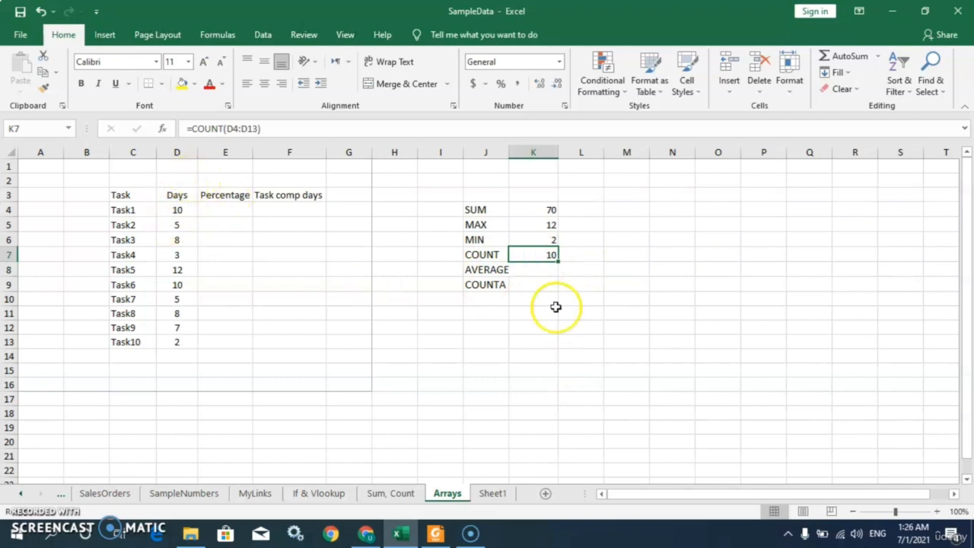
pyautogui.click(531, 272)
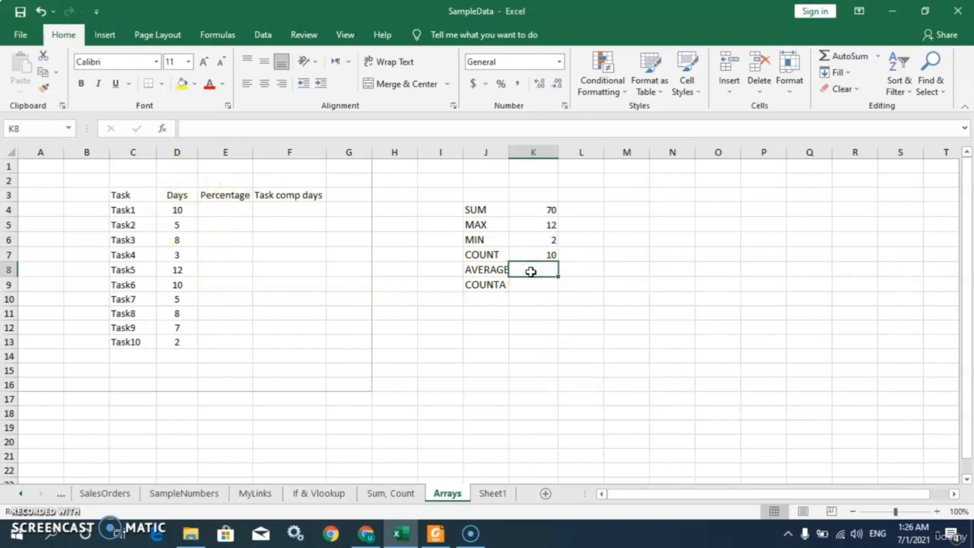
pyautogui.write('=av')
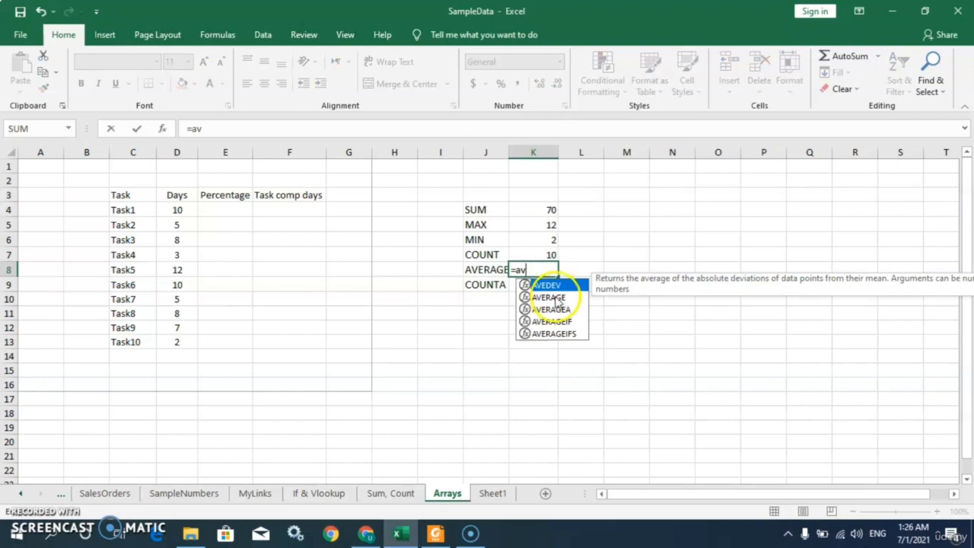
pyautogui.click(556, 298)
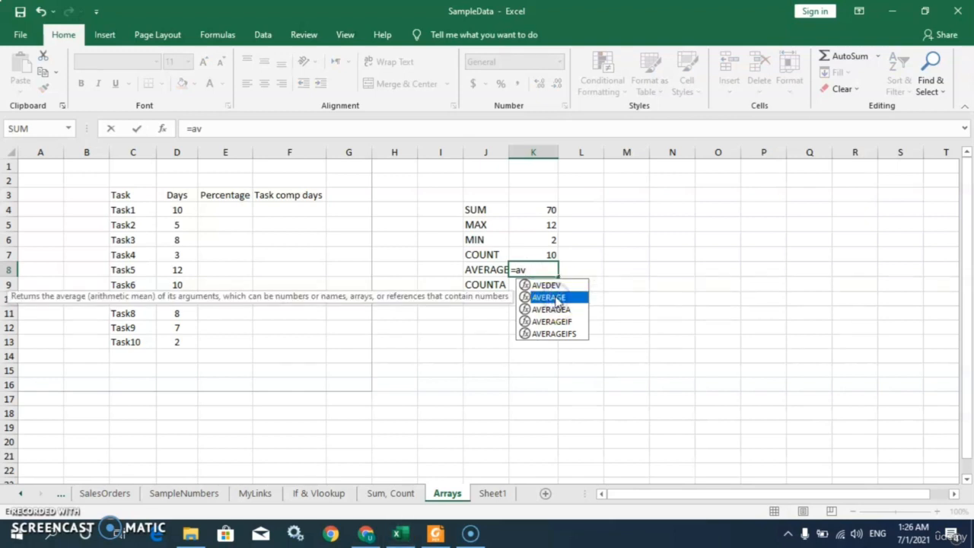
pyautogui.doubleClick(556, 297)
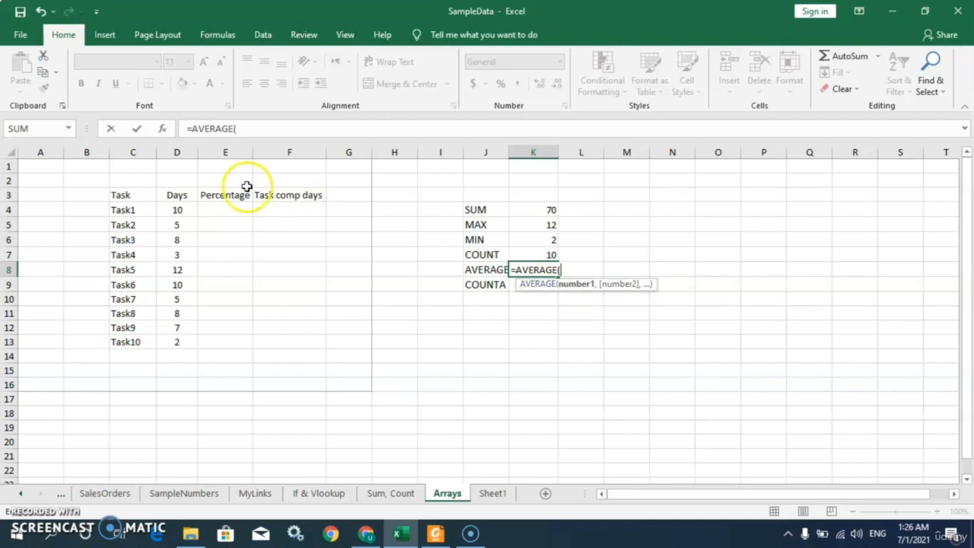
pyautogui.moveTo(181, 211); pyautogui.dragTo(189, 337)
pyautogui.write(')')
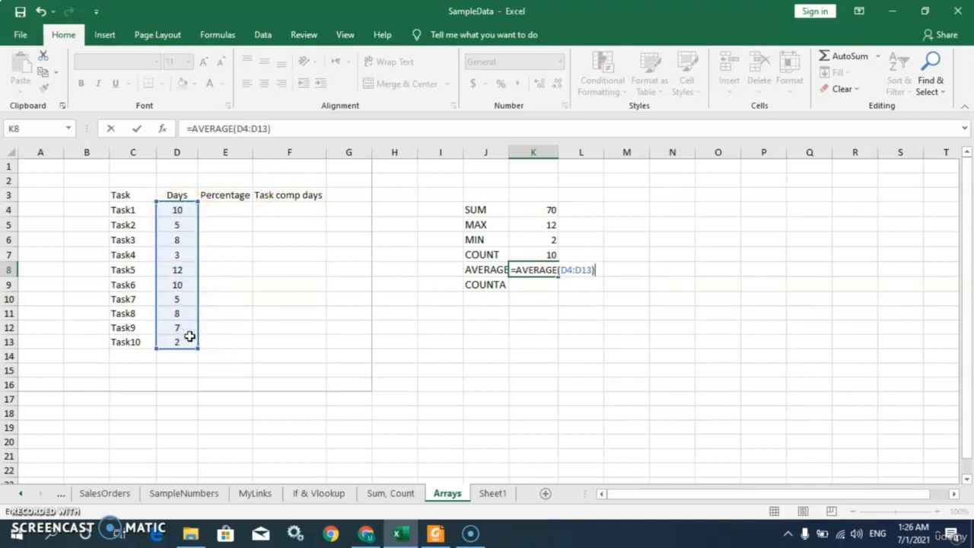
pyautogui.press('Return')
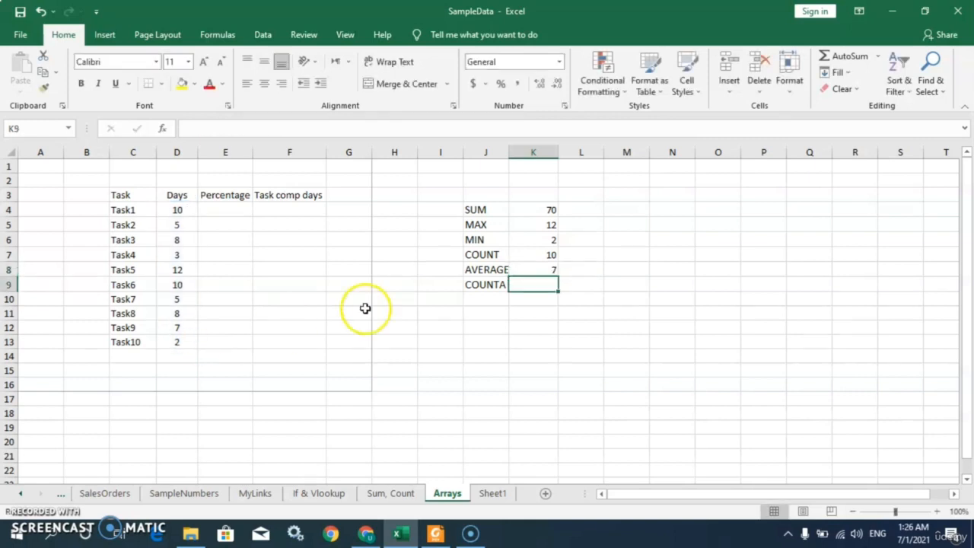
# Enter =COUNTA(D4:D13) in K9 to count the non-empty Days cells
pyautogui.click(545, 271)
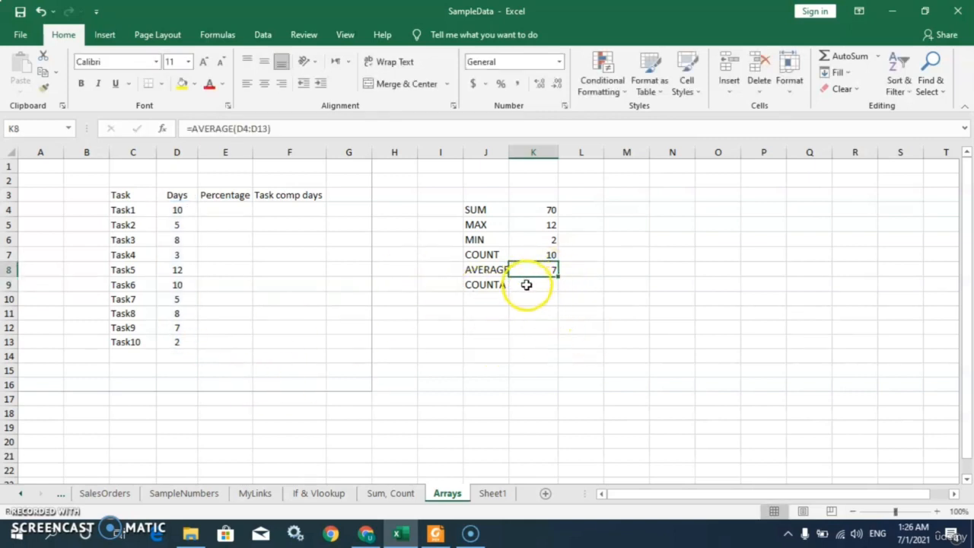
pyautogui.click(526, 284)
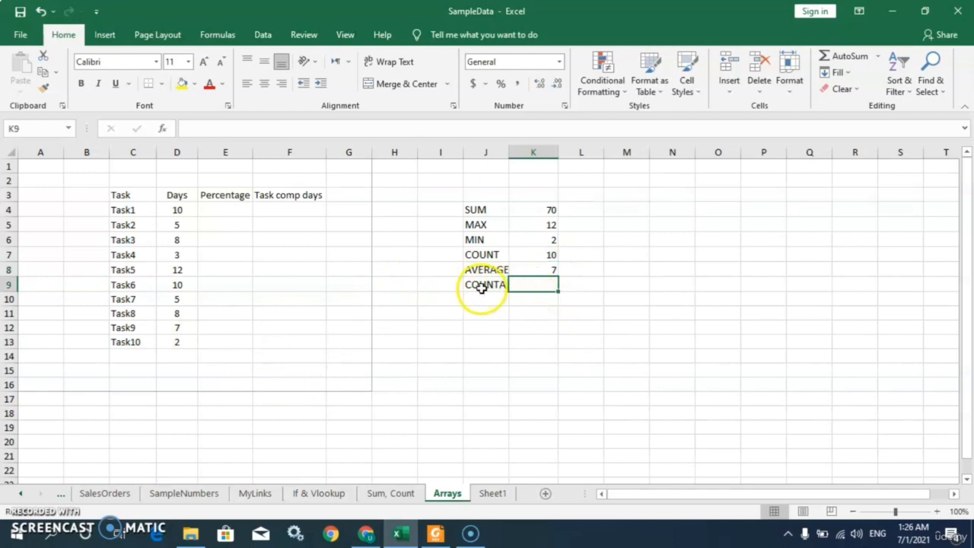
pyautogui.write('=')
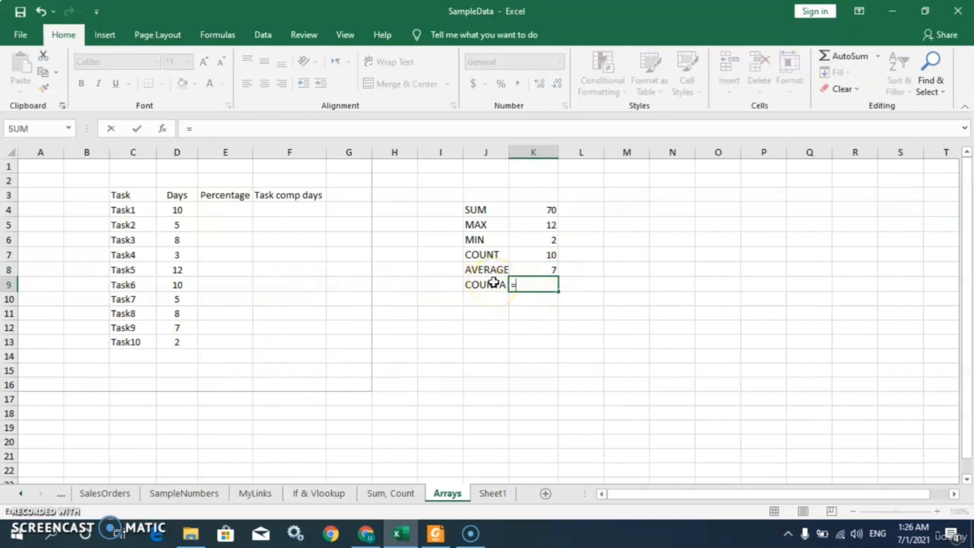
pyautogui.write('coun')
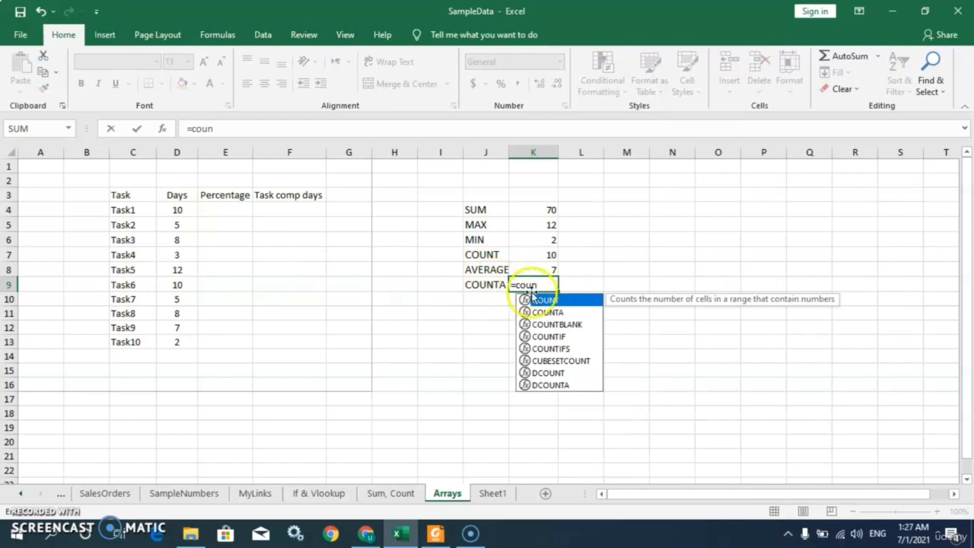
pyautogui.click(551, 313)
pyautogui.doubleClick(551, 313)
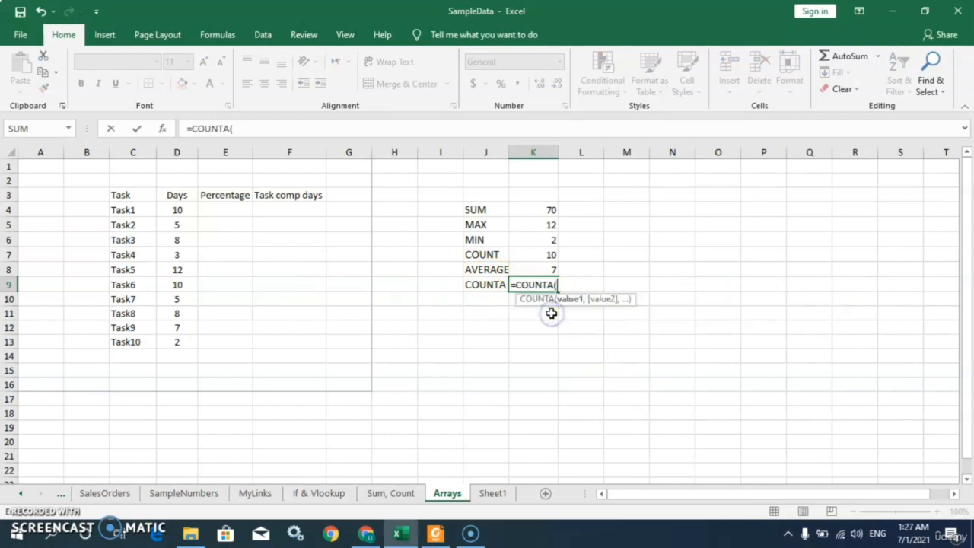
pyautogui.moveTo(176, 209); pyautogui.dragTo(178, 343)
pyautogui.write(')')
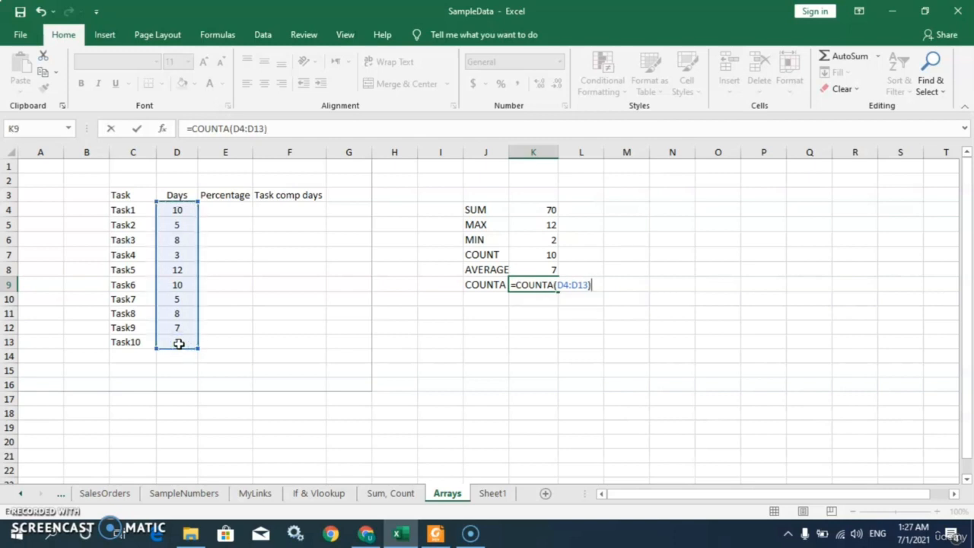
pyautogui.press('Return')
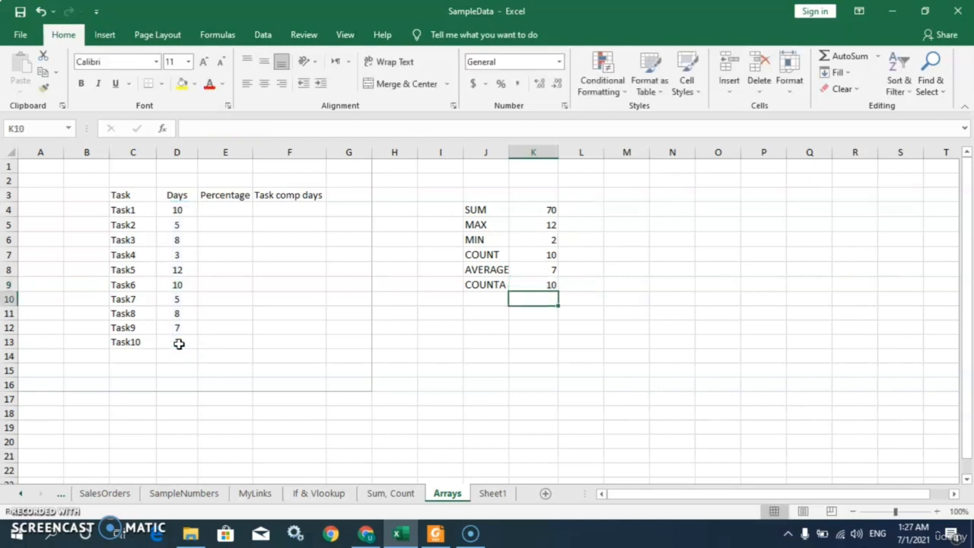
# Compare the COUNT and COUNTA formulas and select the Days and Task ranges to examine their contents
pyautogui.click(549, 285)
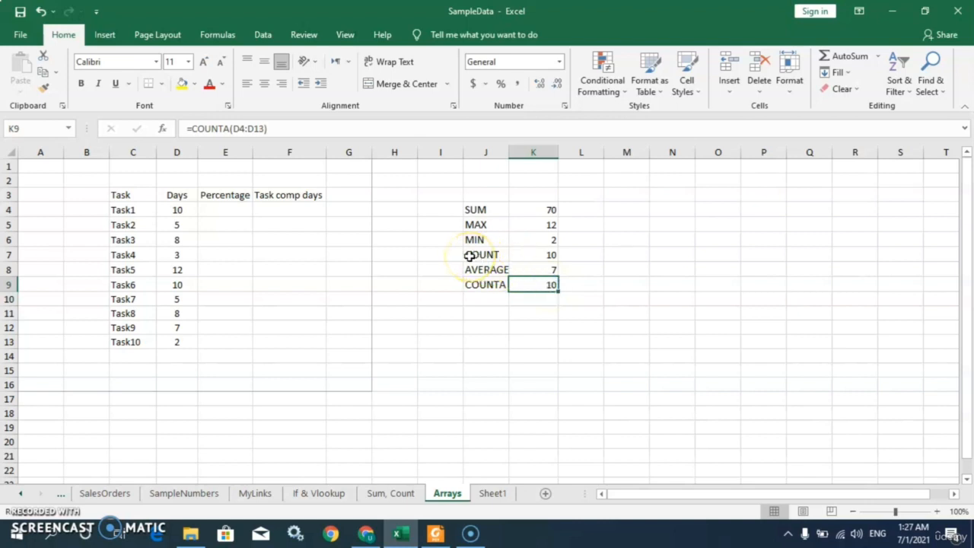
pyautogui.click(543, 255)
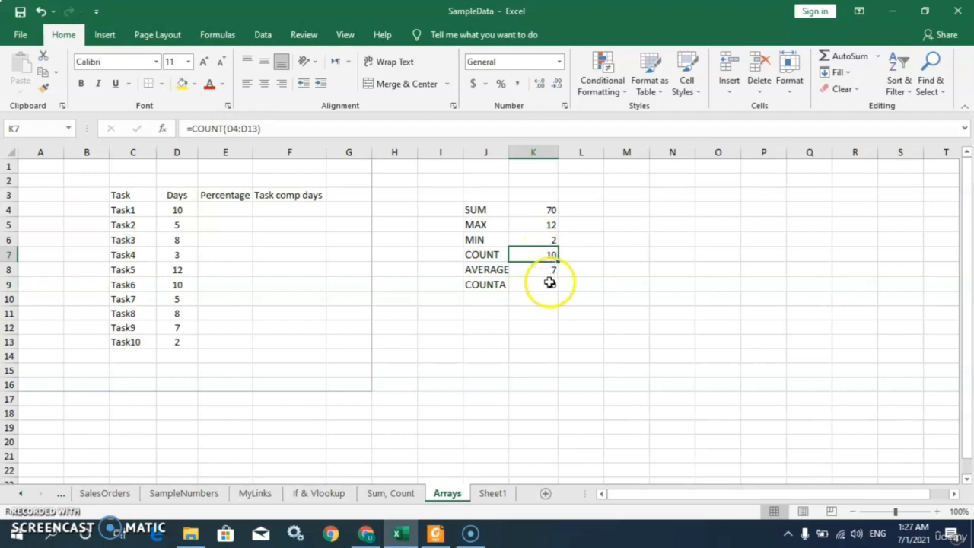
pyautogui.click(550, 284)
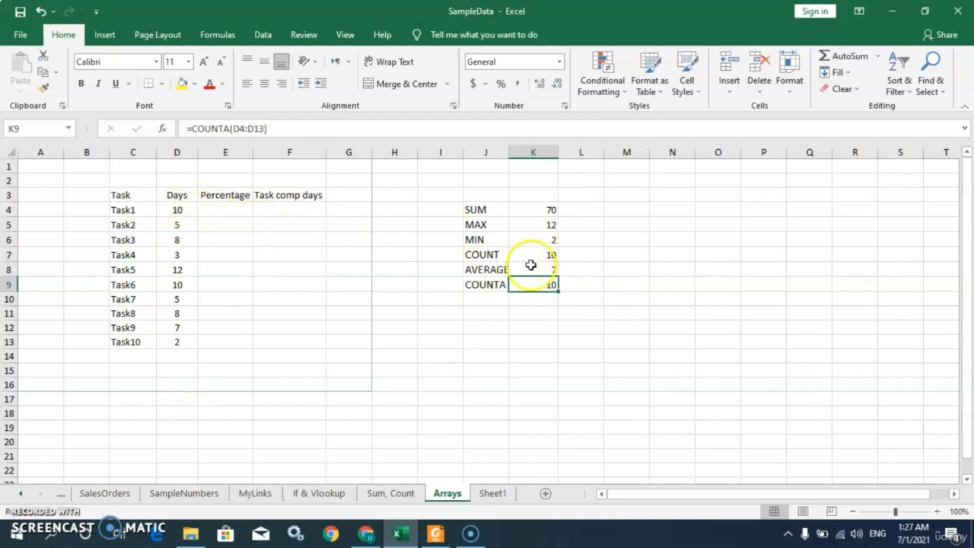
pyautogui.click(481, 255)
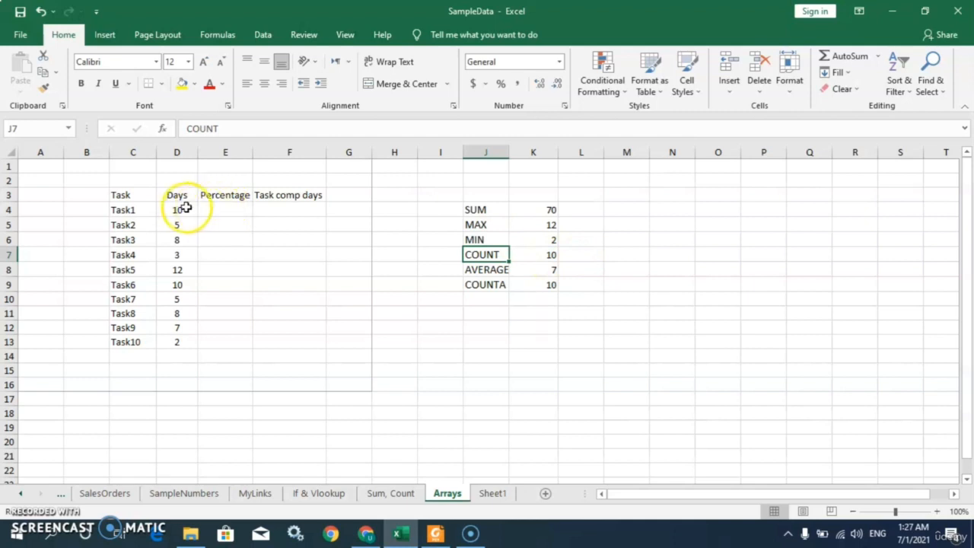
pyautogui.moveTo(181, 207); pyautogui.dragTo(177, 327)
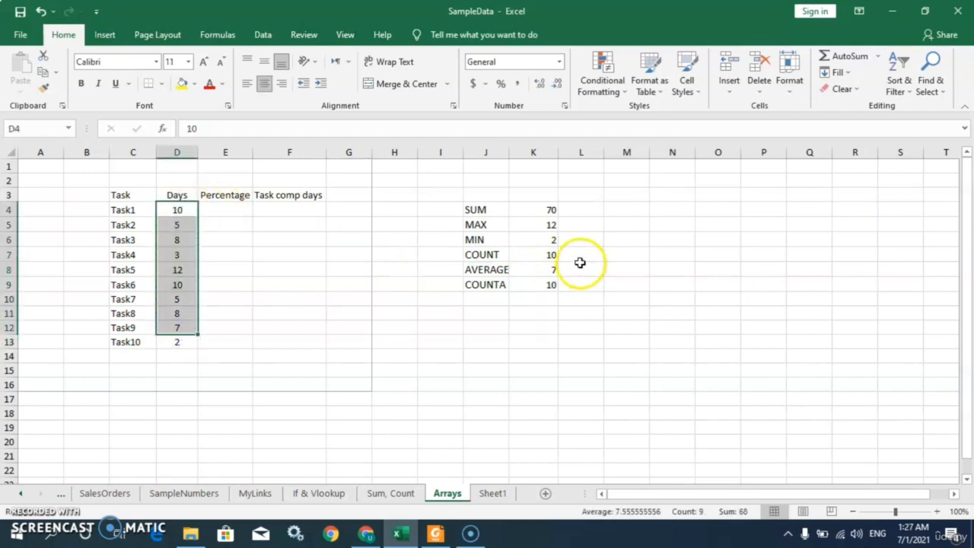
pyautogui.moveTo(120, 207); pyautogui.dragTo(116, 342)
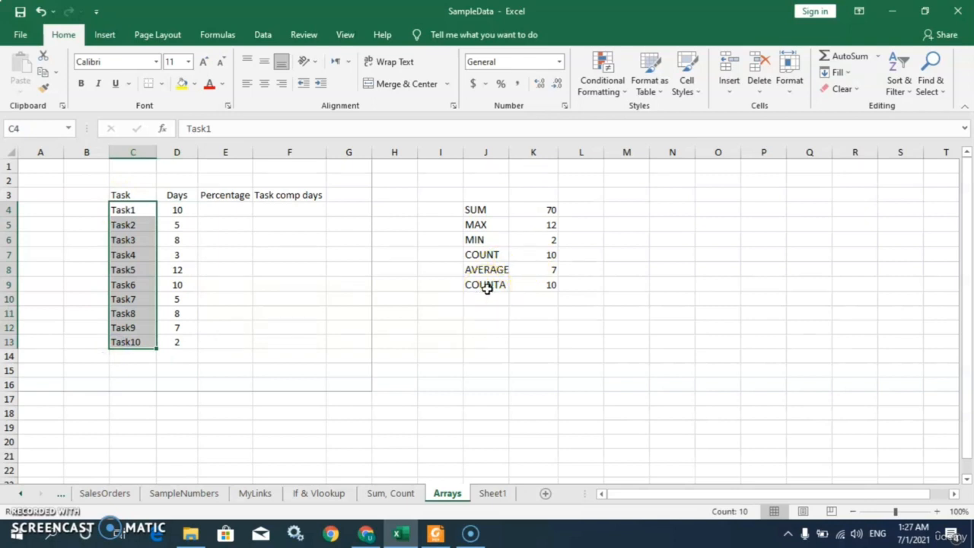
# Enter =count(C4:C13) in L7 to count numeric cells in the Task column
pyautogui.click(581, 255)
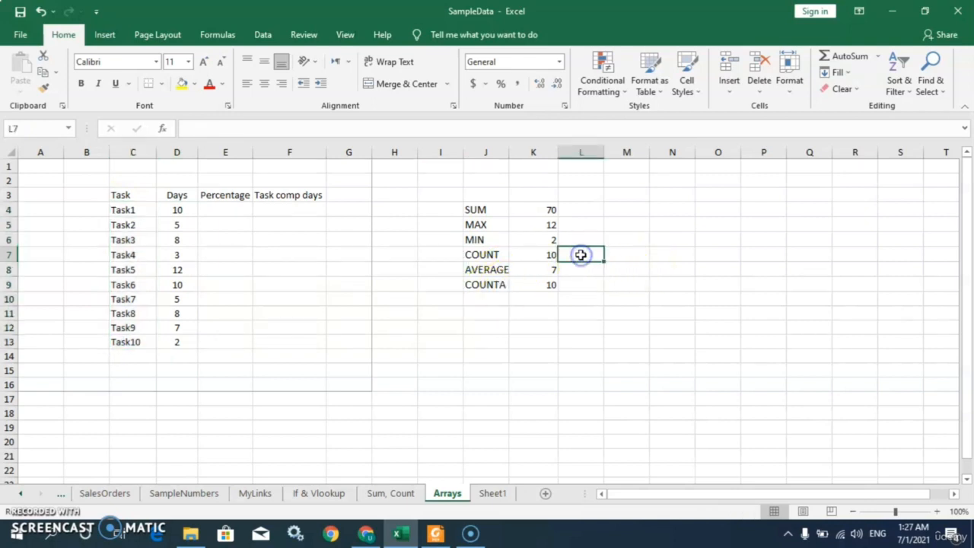
pyautogui.write('=')
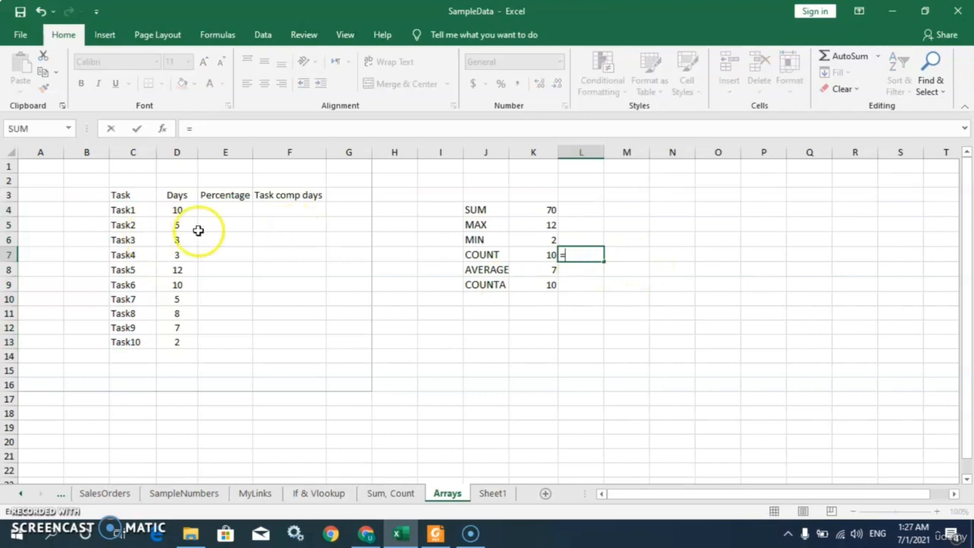
pyautogui.write('count(')
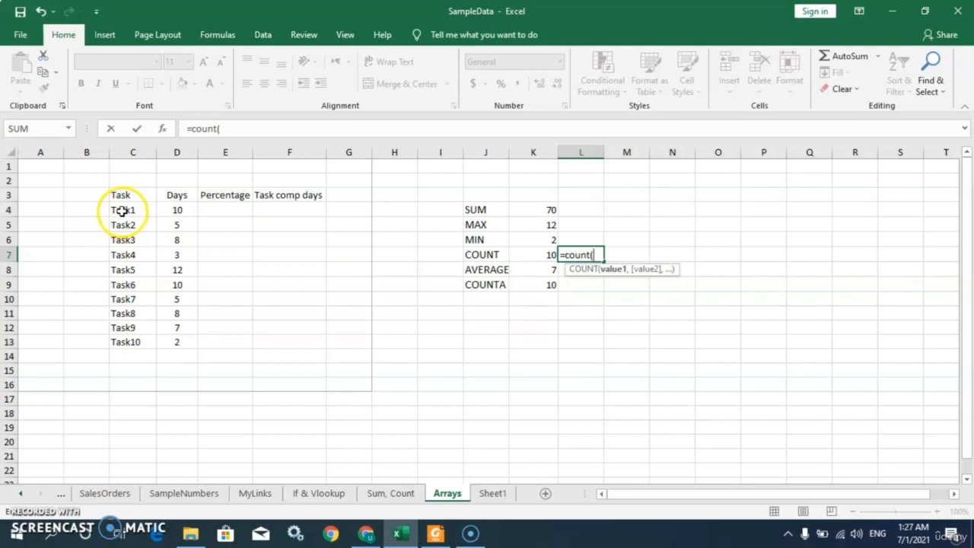
pyautogui.moveTo(121, 211); pyautogui.dragTo(131, 346)
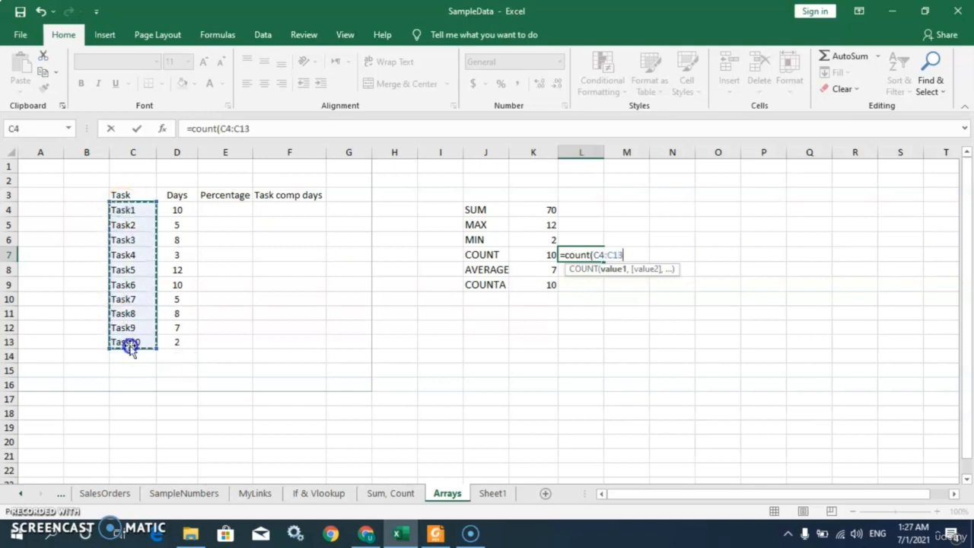
pyautogui.write(')')
pyautogui.hotkey('ctrl', 'Return')
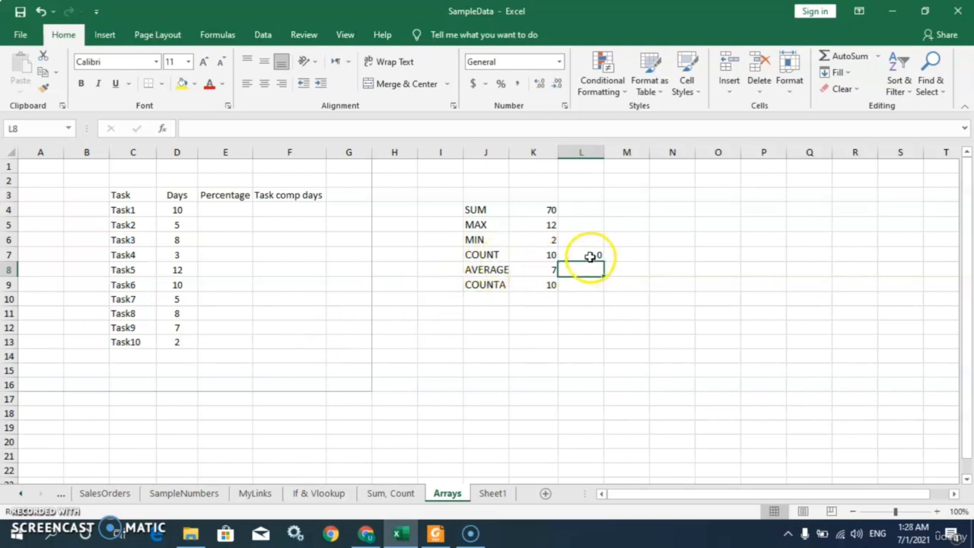
# Enter =COUNTA(C4:C13) in L9 to count non-empty cells in the Task column
pyautogui.click(583, 290)
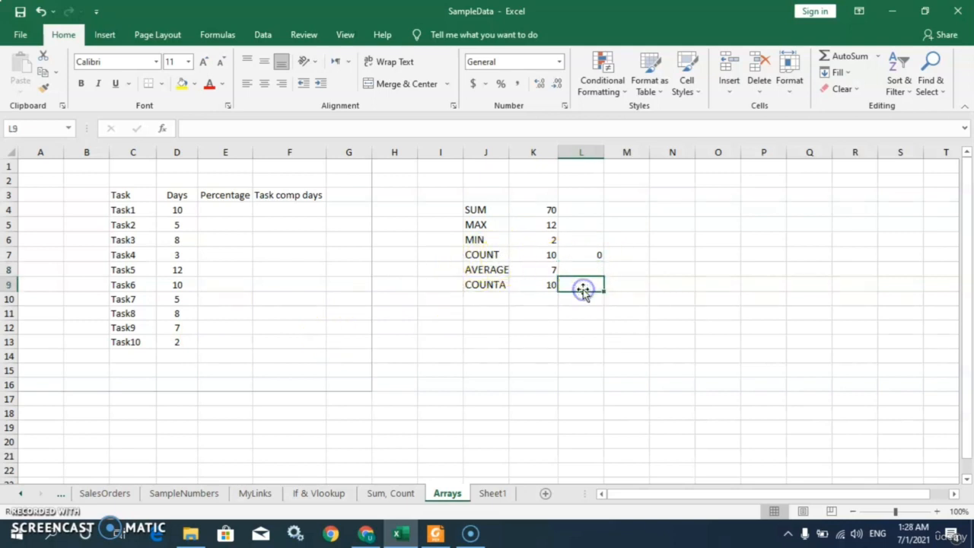
pyautogui.write('=')
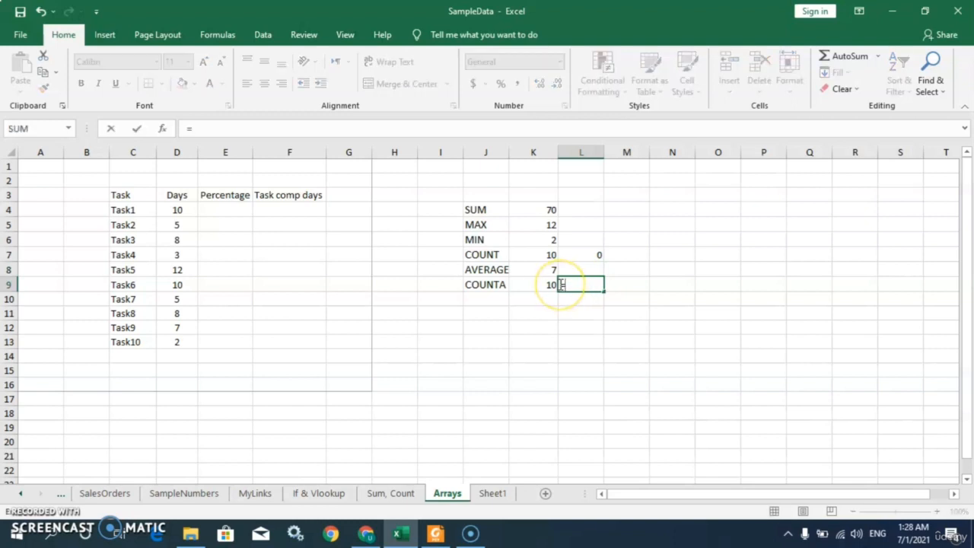
pyautogui.write('coun')
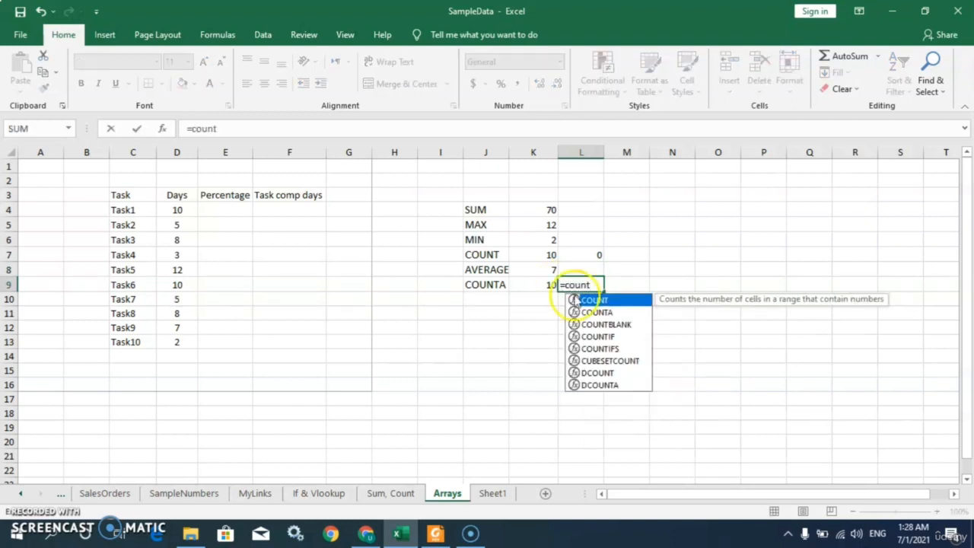
pyautogui.write('t')
pyautogui.doubleClick(598, 312)
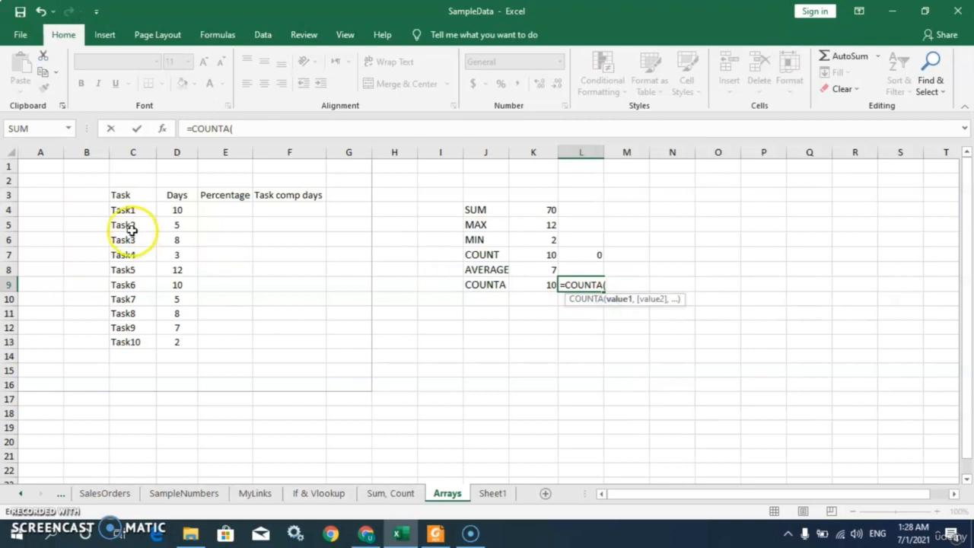
pyautogui.moveTo(122, 210); pyautogui.dragTo(133, 343)
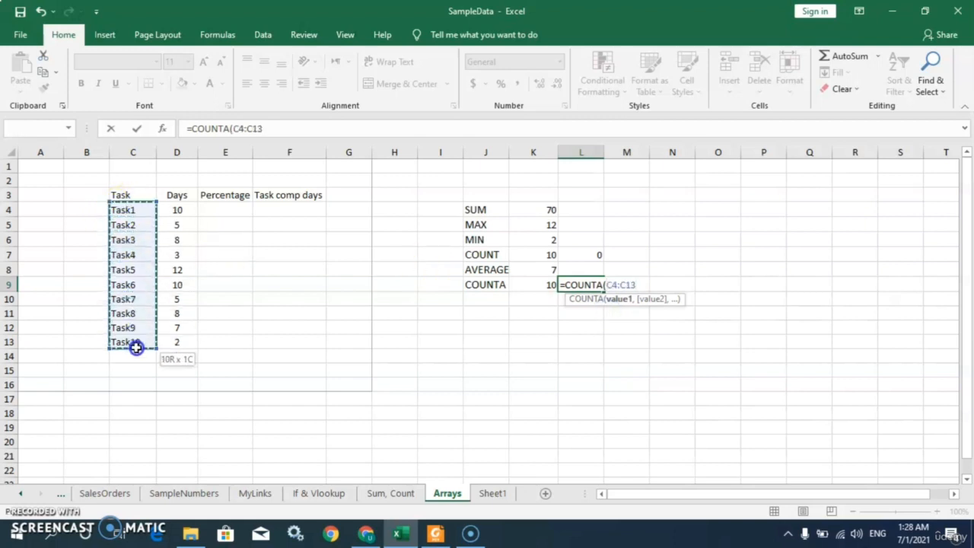
pyautogui.write(')')
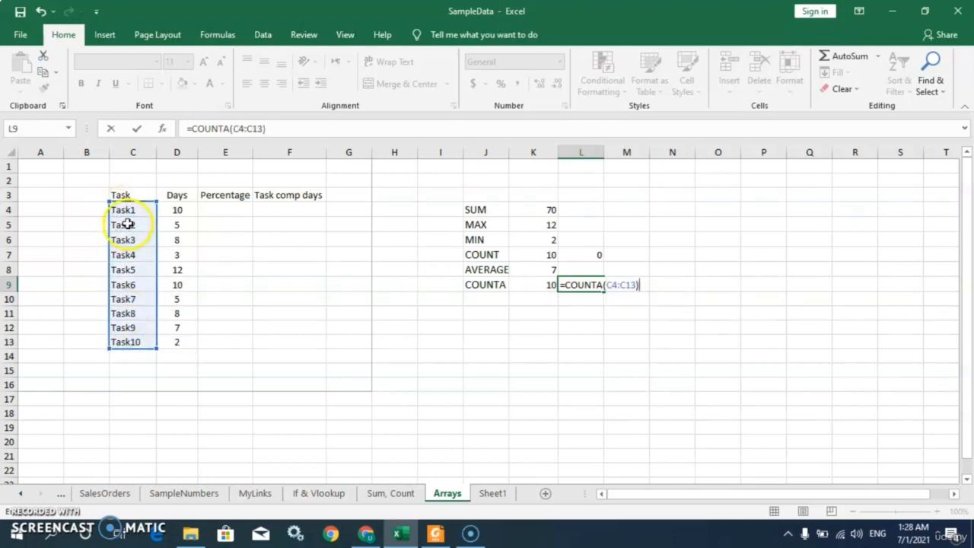
pyautogui.press('Return')
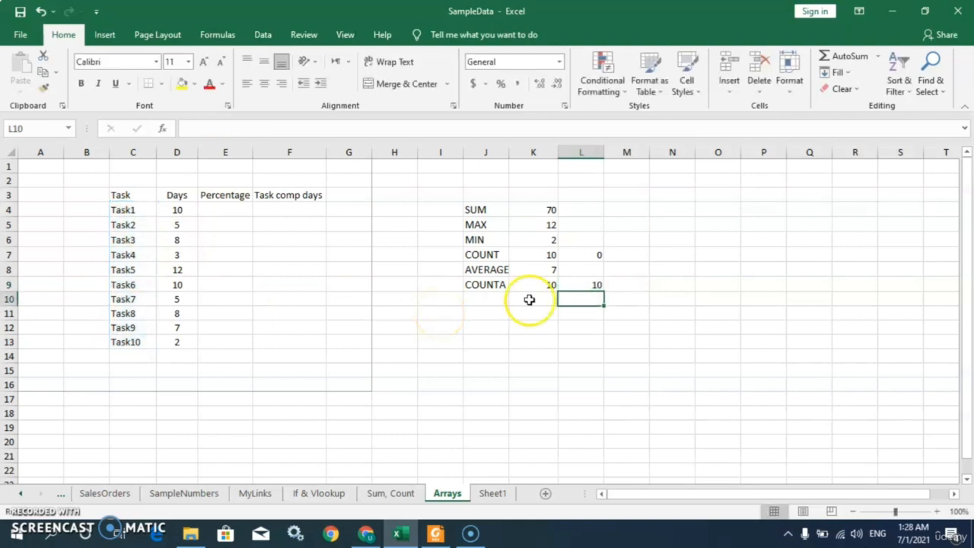